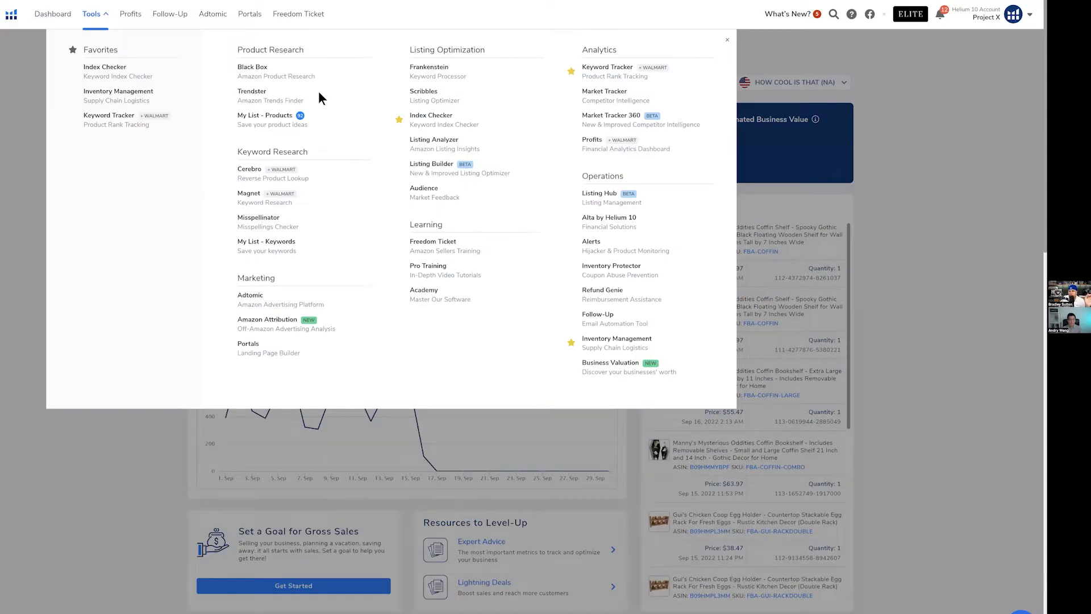
- Open the Black Box product research tool and look through the list of Amazon marketplaces it supports
click(318, 91)
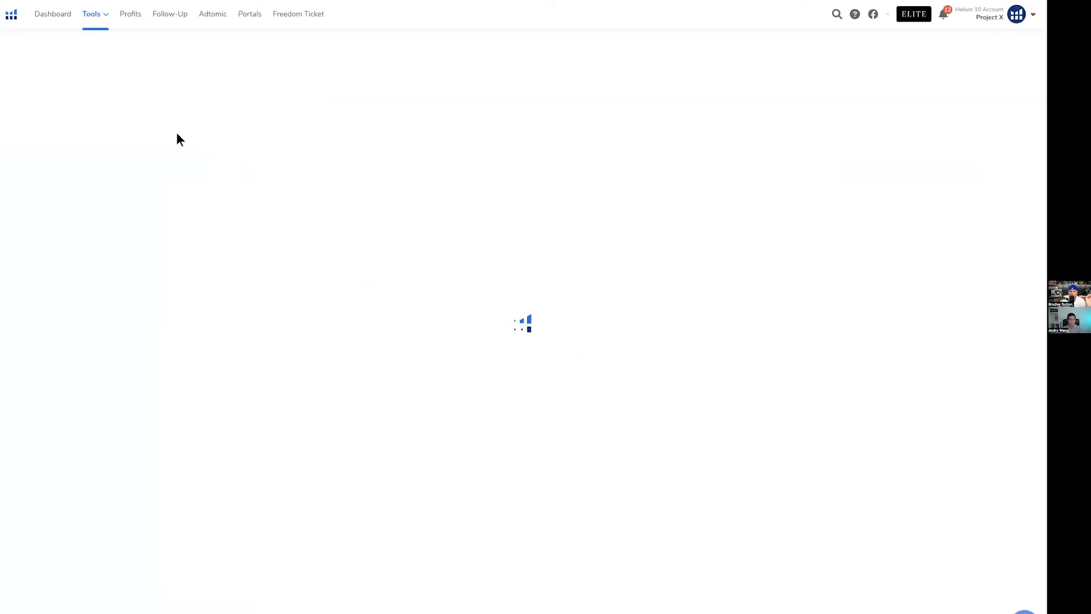
click(201, 134)
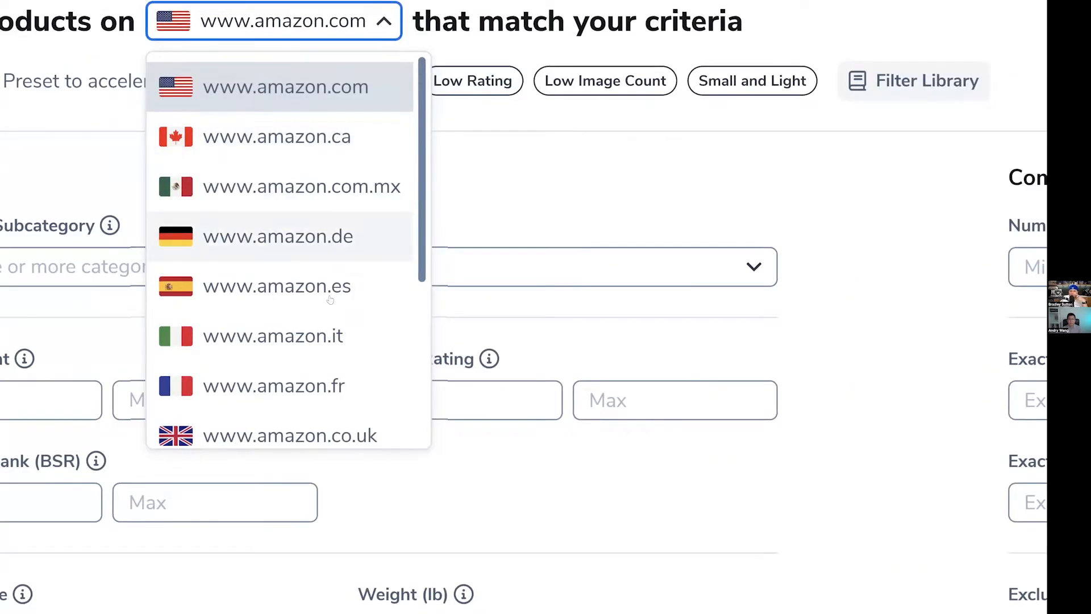
scroll(329, 299, down, 5)
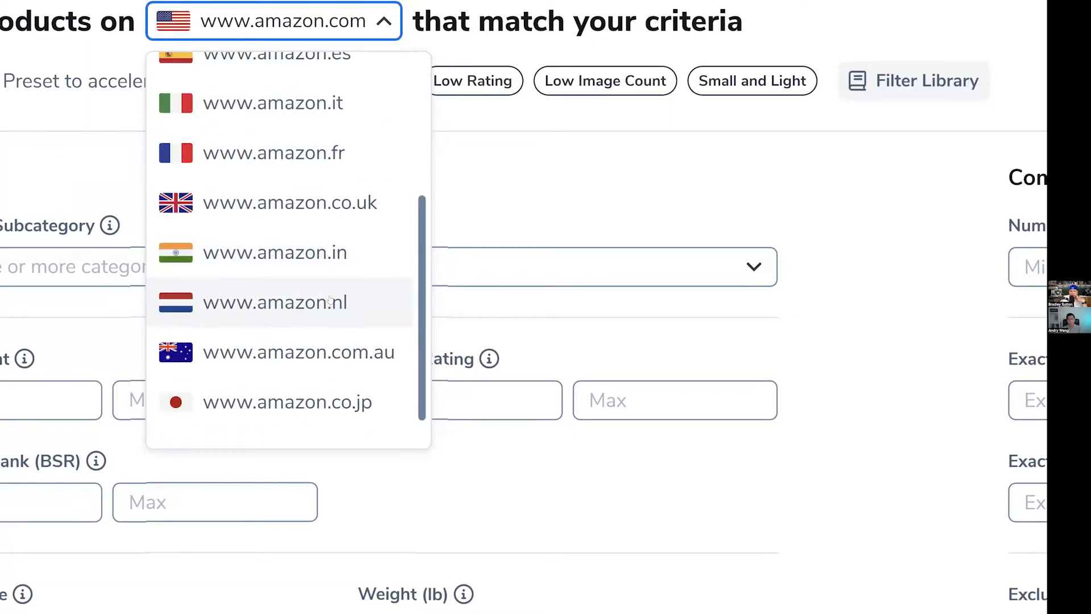
scroll(330, 299, down, 2)
scroll(387, 262, down, 1)
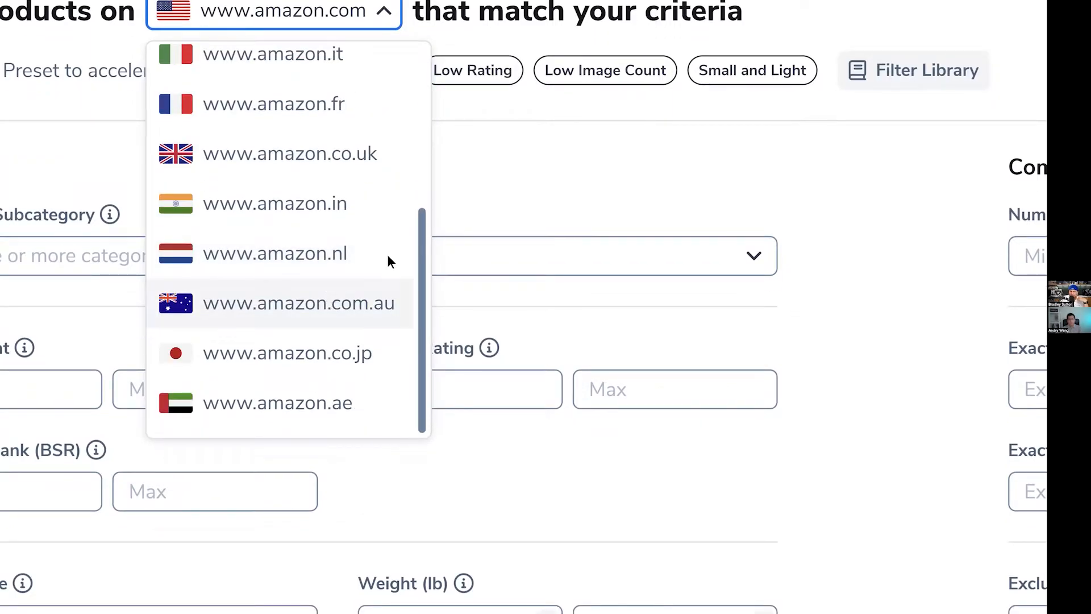
scroll(452, 194, down, 2)
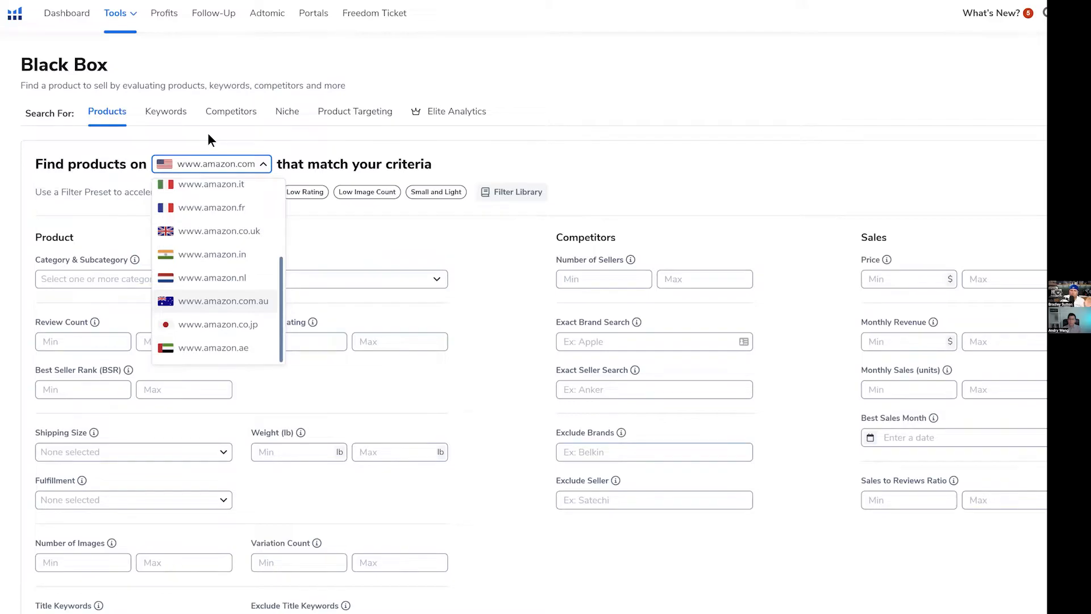
click(505, 245)
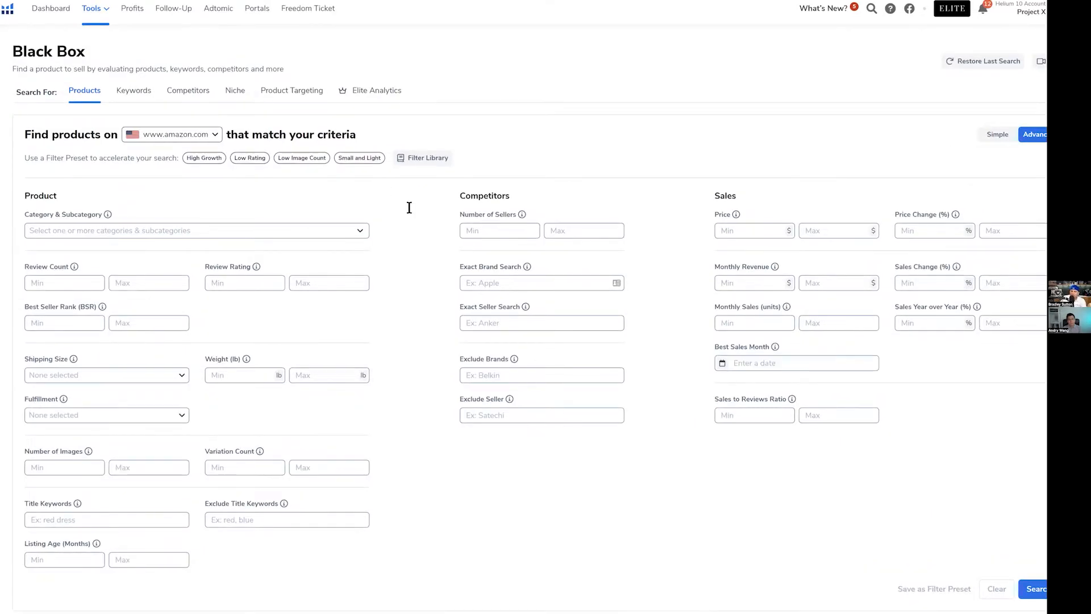
- Switch Black Box to the keyword search and set the search volume range from 3000 to 10000
click(139, 92)
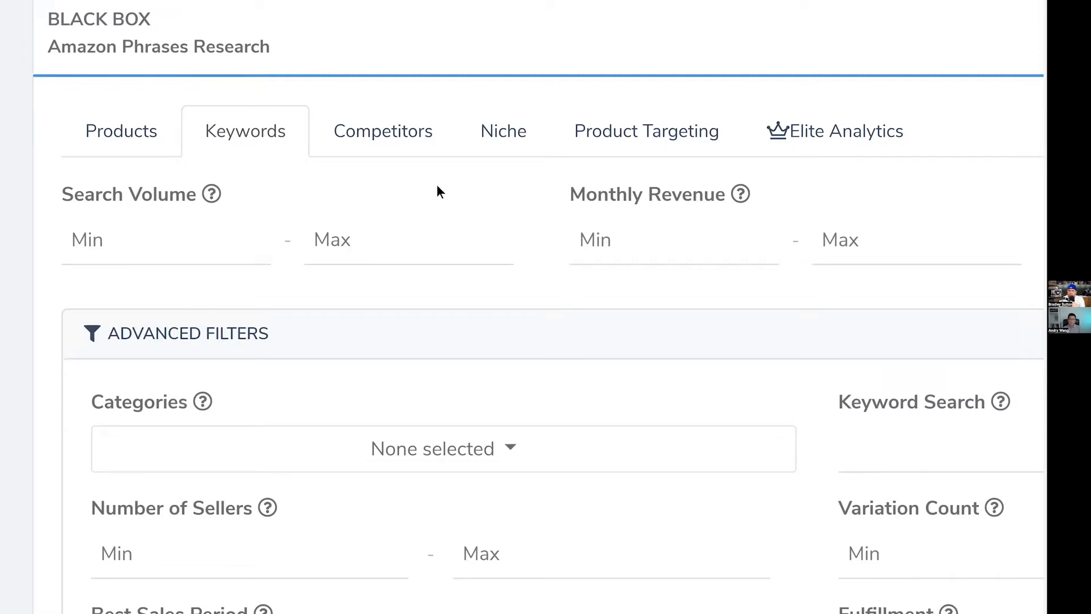
click(209, 244)
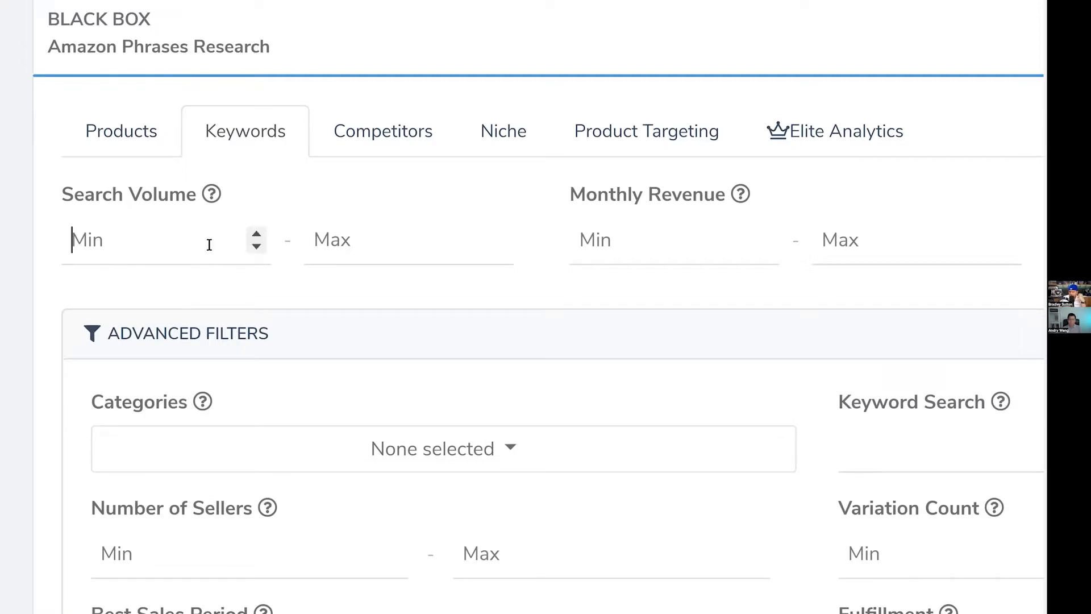
text(3000)
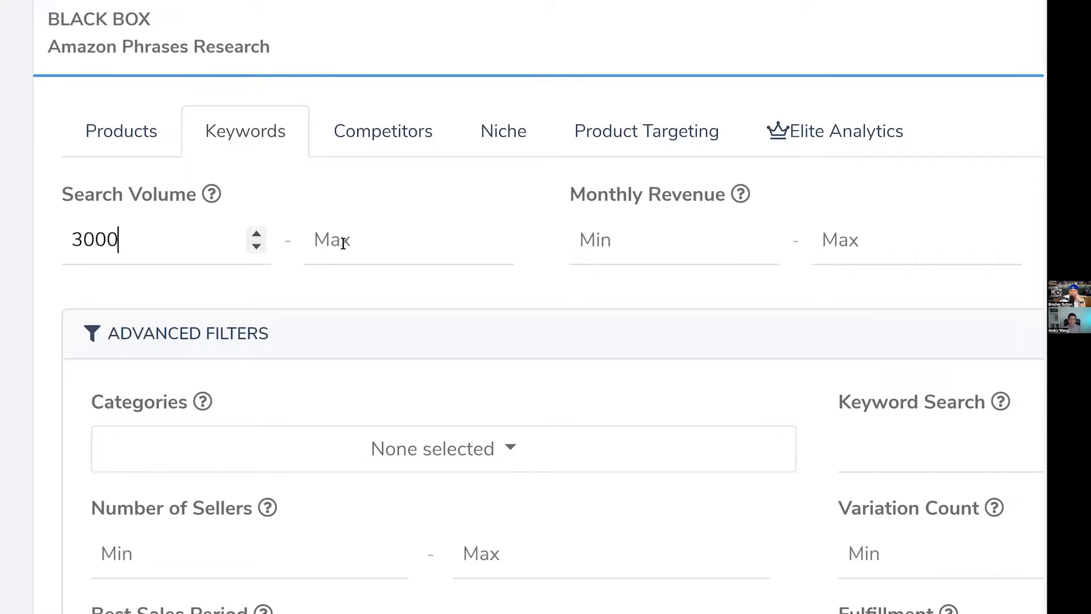
click(343, 243)
text(10000)
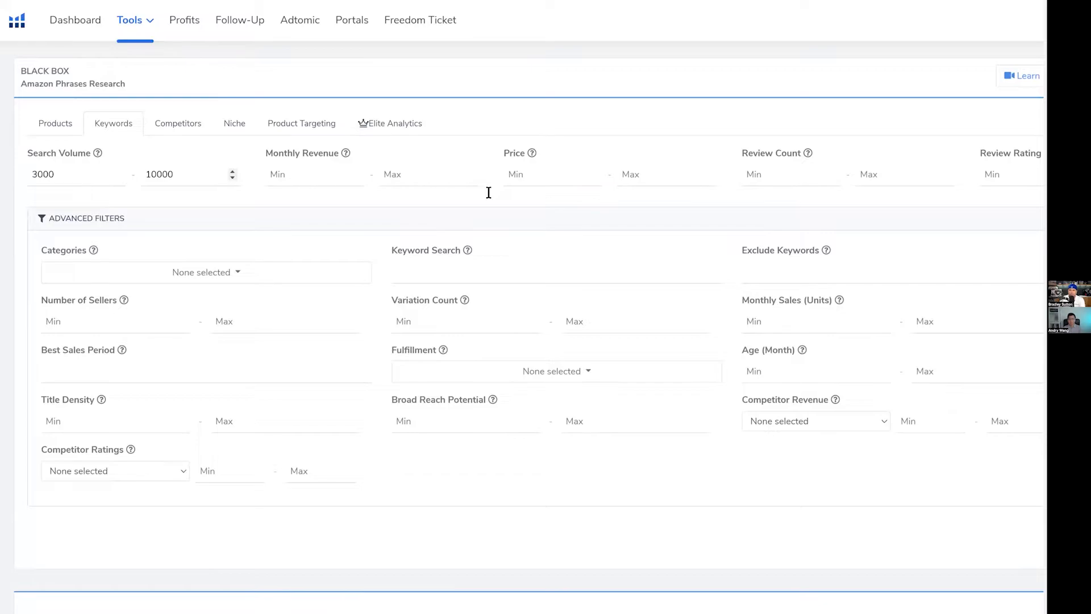
- Set the price filter to a range from 15 to 50
click(547, 175)
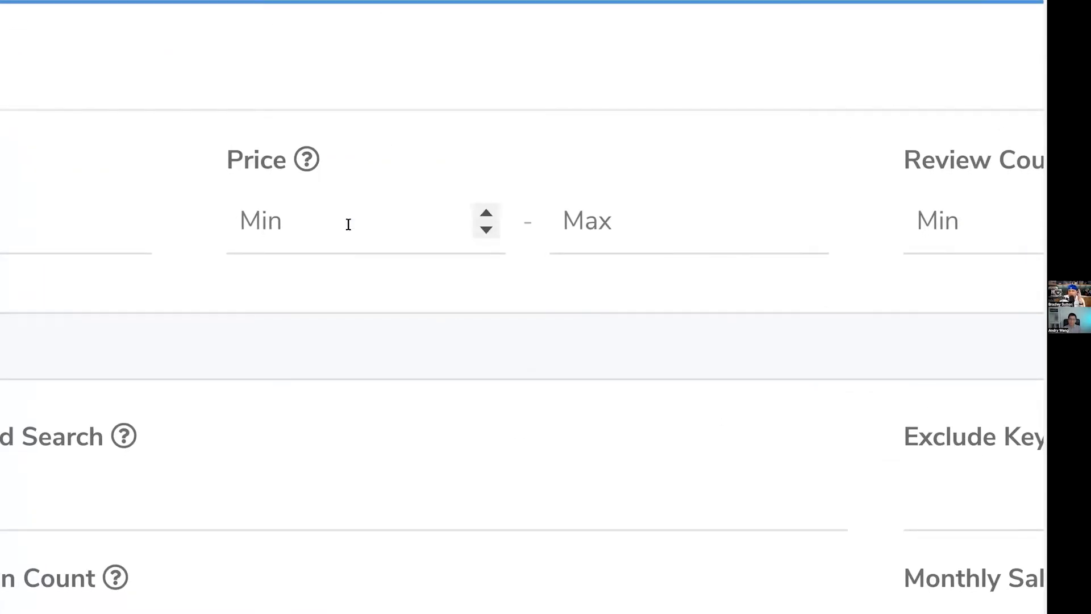
text(15)
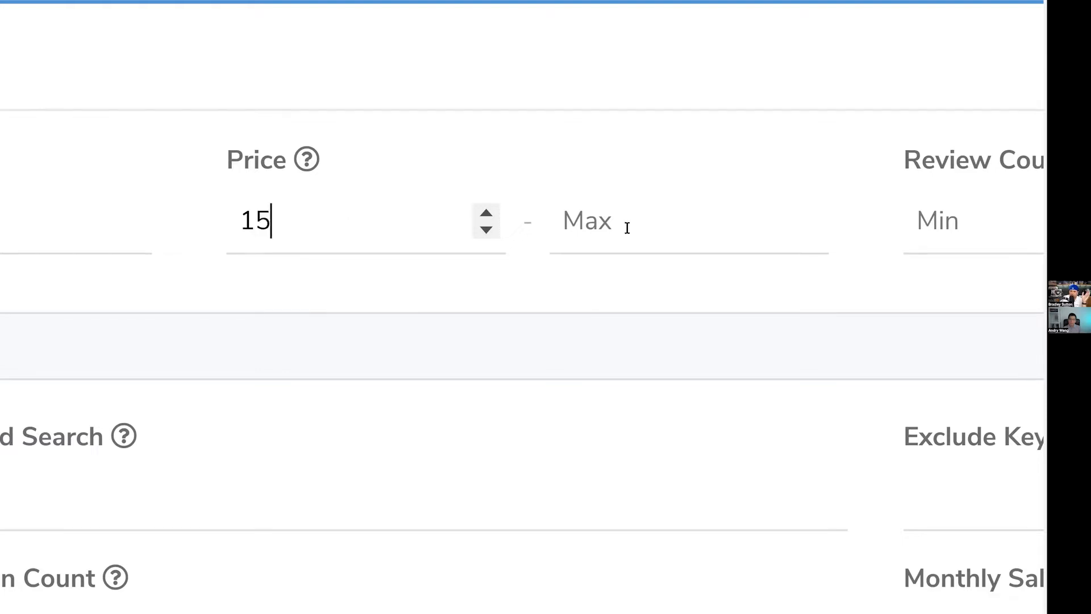
click(626, 228)
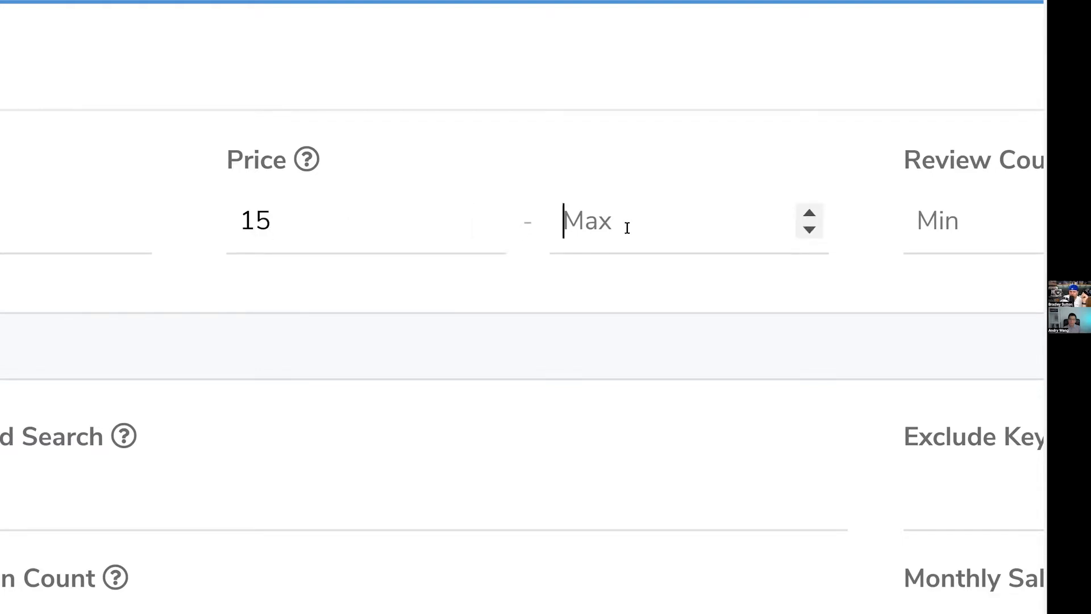
text(50)
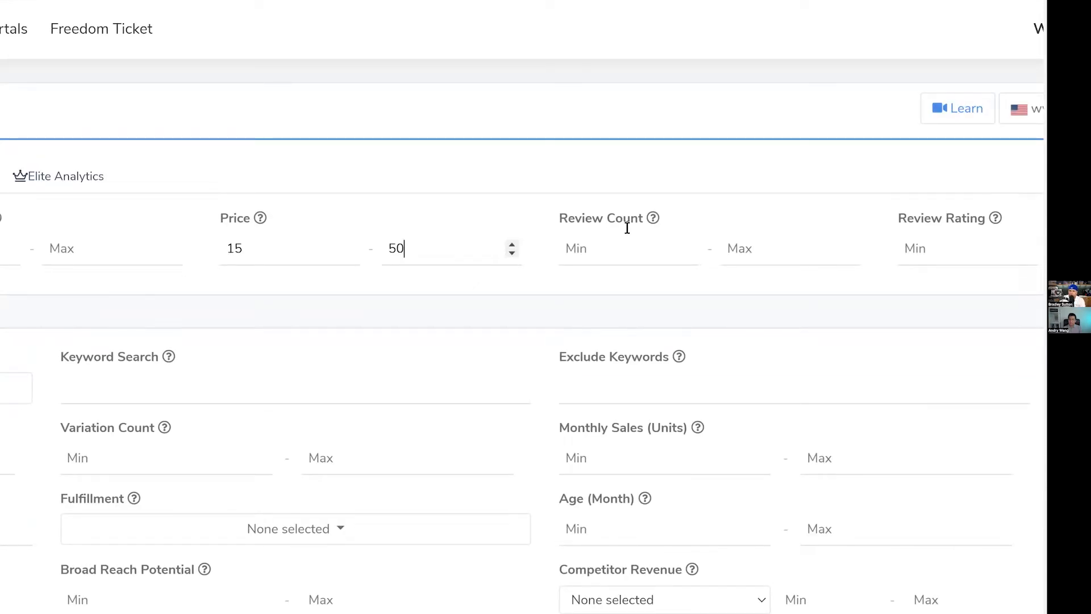
- Set the minimum word count of the keyword phrases to 2
scroll(627, 227, right, 3)
scroll(627, 228, right, 4)
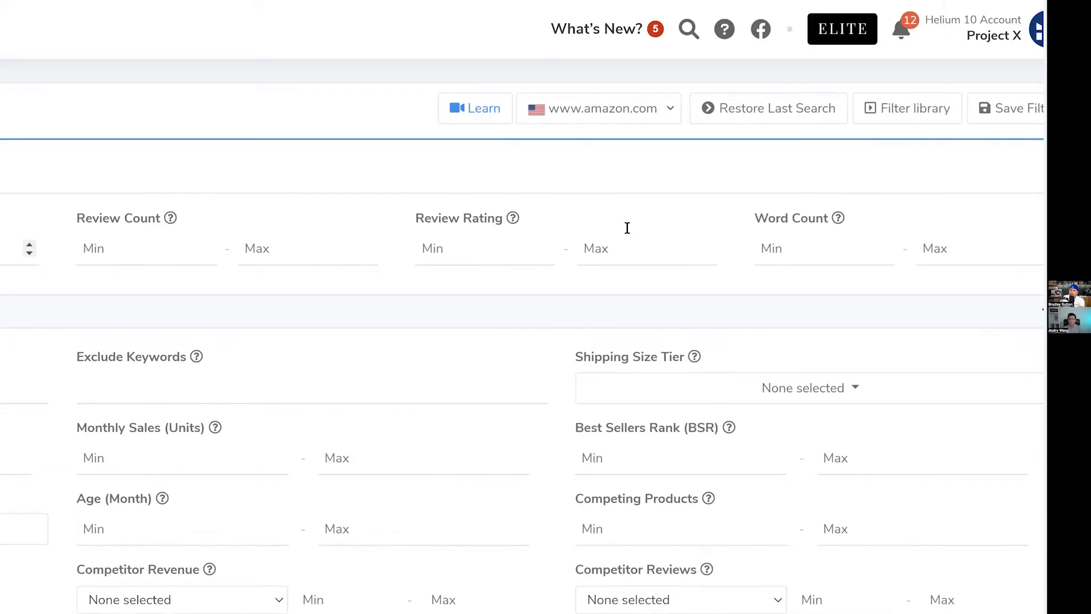
scroll(625, 227, right, 1)
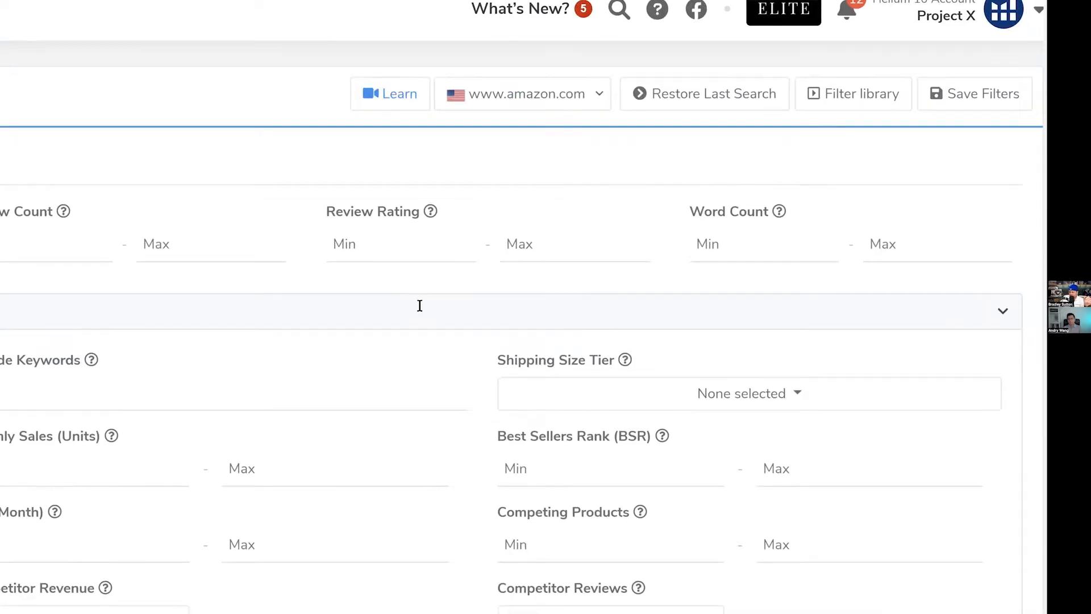
click(729, 250)
text(2)
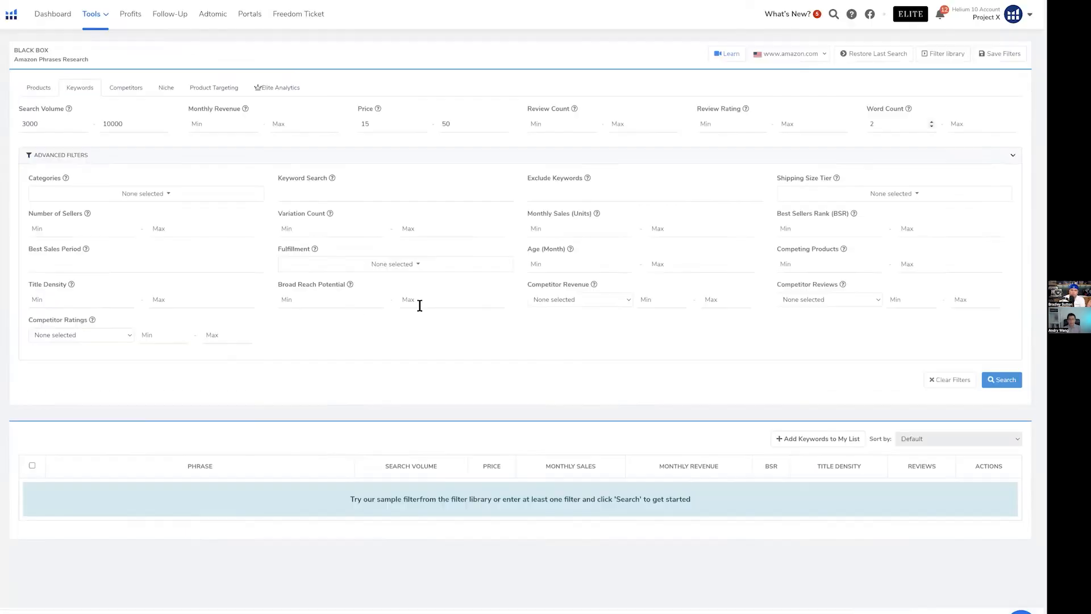
- Limit the category filter to Arts, Crafts & Sewing, Office Products and one further category
click(187, 197)
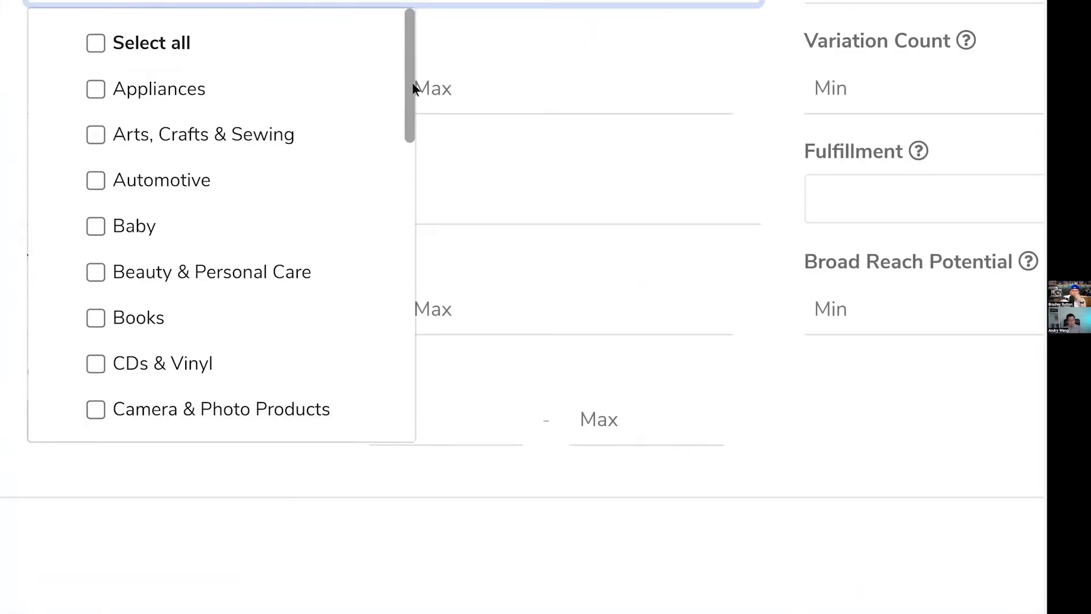
scroll(409, 117, down, 4)
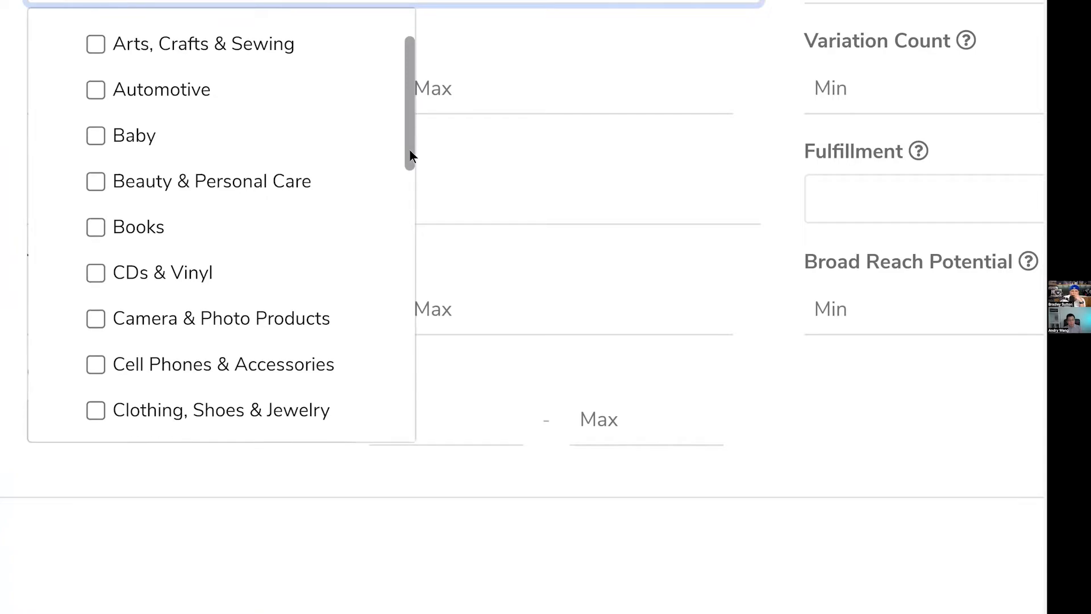
scroll(284, 142, up, 5)
click(182, 142)
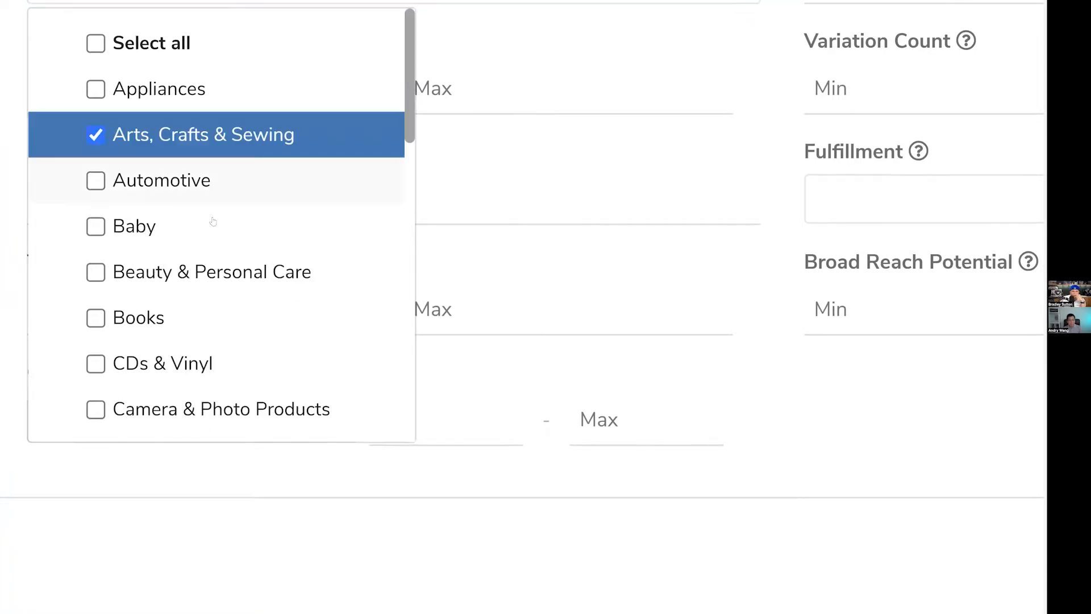
scroll(213, 221, down, 3)
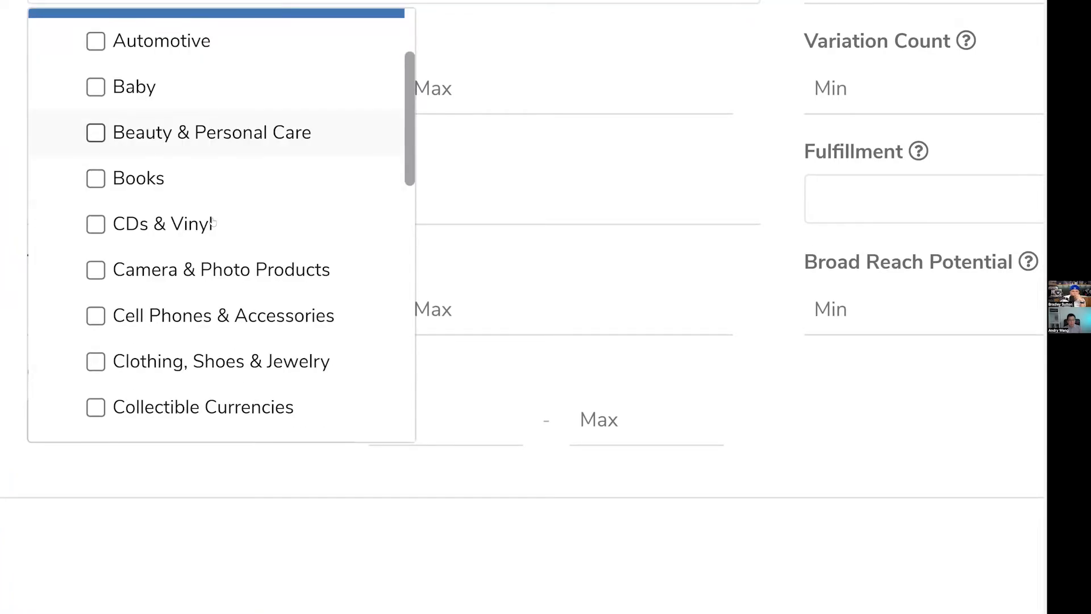
scroll(213, 221, down, 10)
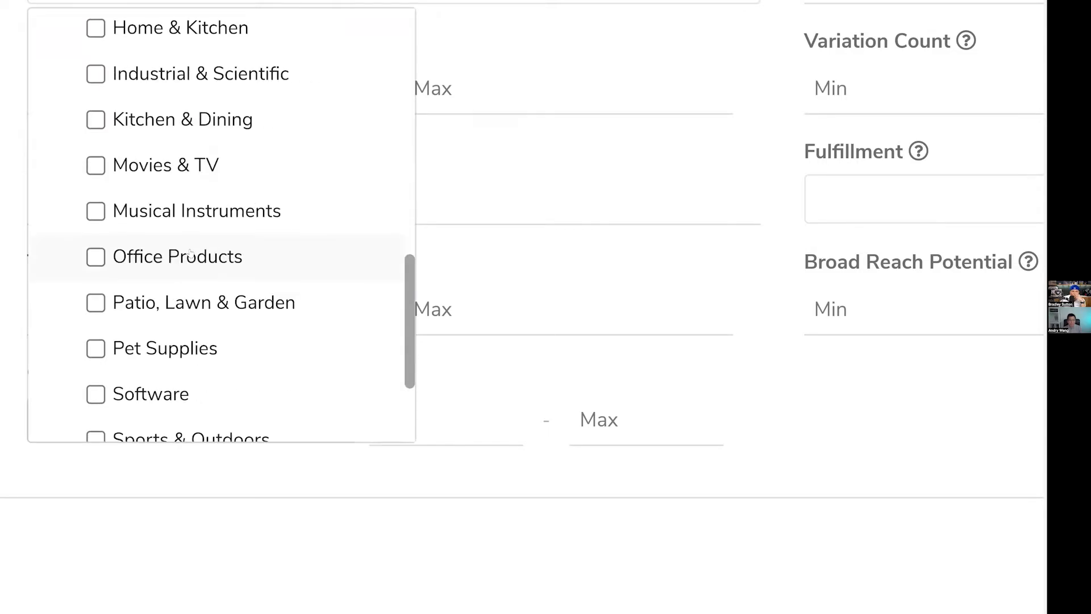
click(300, 268)
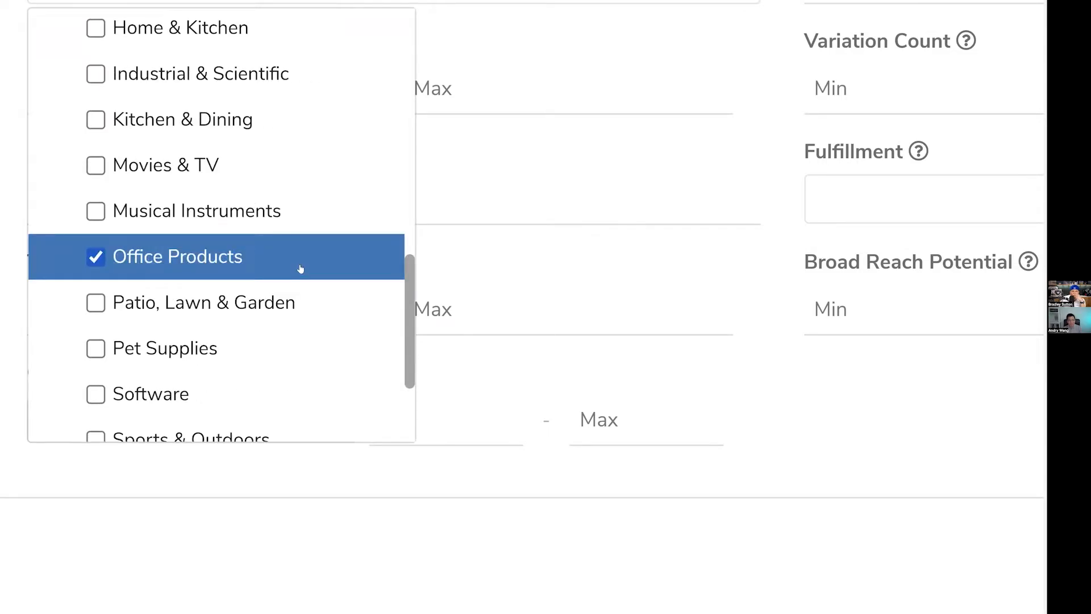
scroll(301, 269, up, 8)
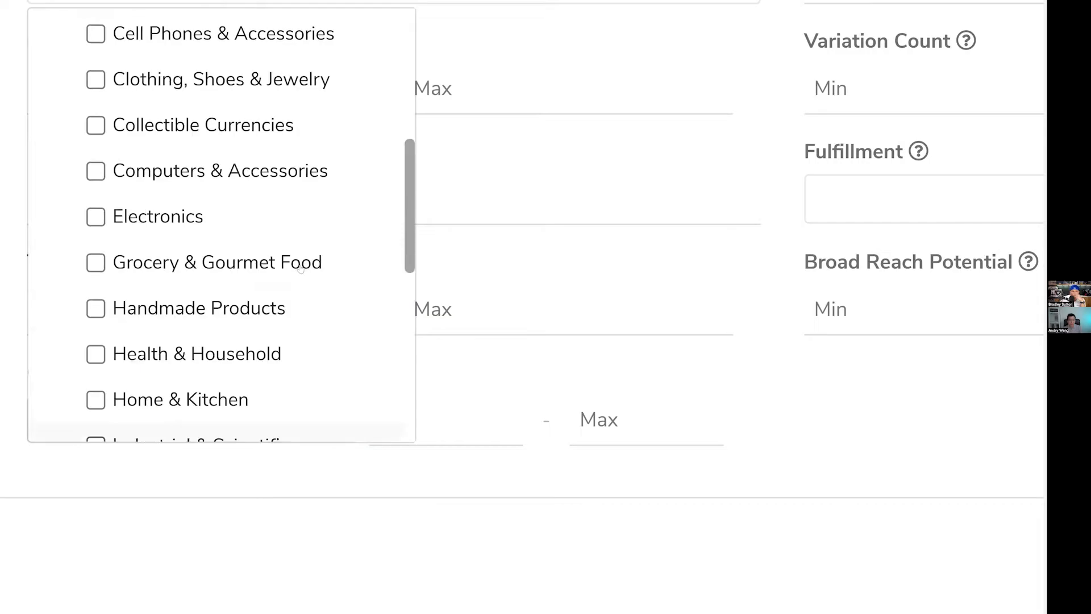
scroll(300, 268, up, 1)
scroll(300, 269, down, 5)
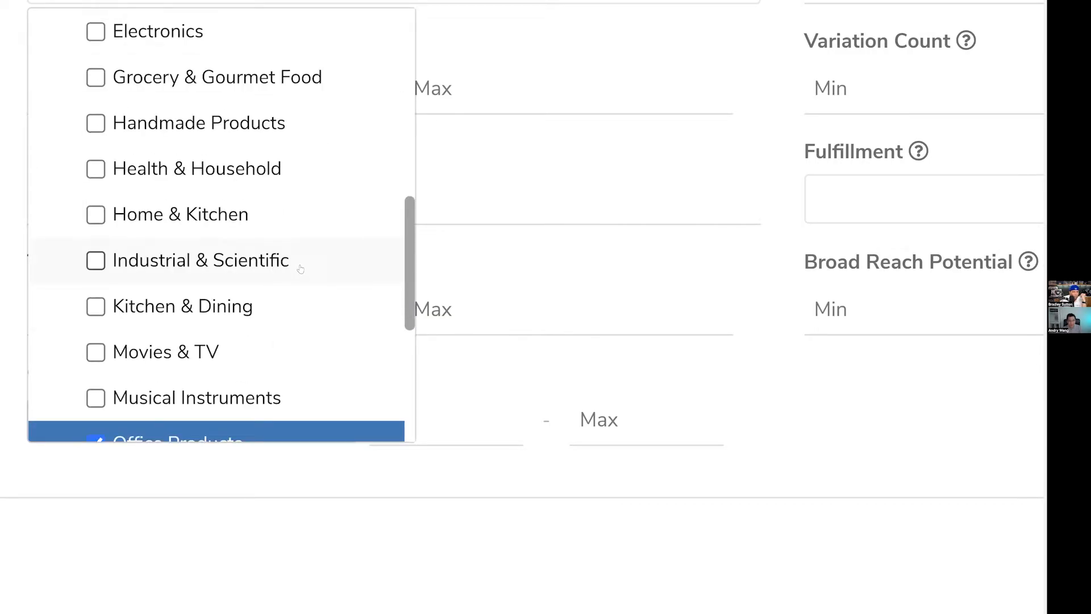
scroll(191, 353, down, 4)
click(186, 356)
key(Escape)
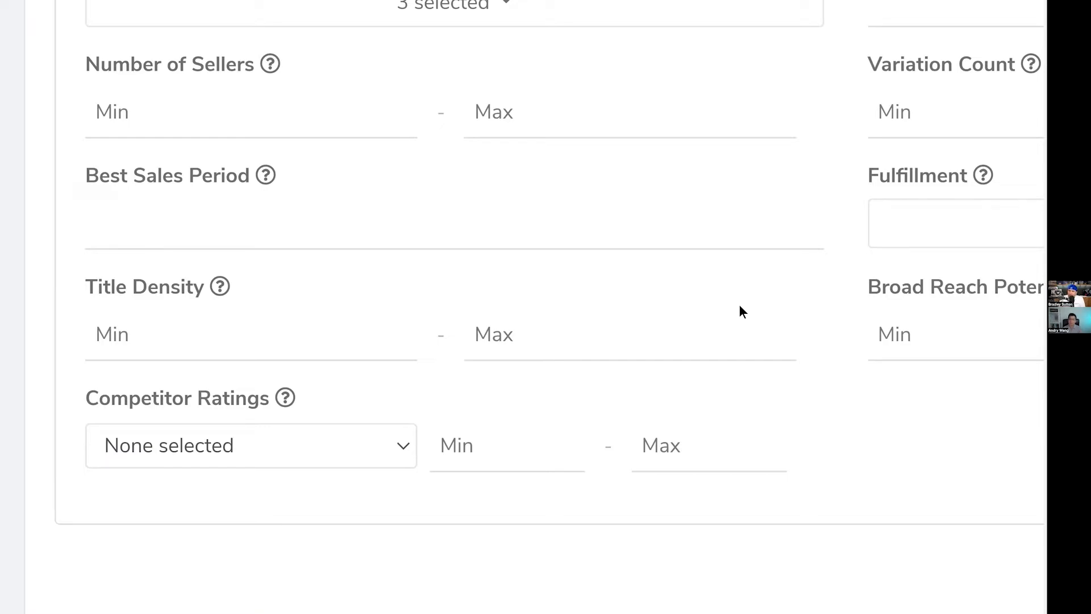
- Set the maximum title density to 4 and the competitor revenue filter to More than 5000 with a minimum of 3
click(547, 328)
text(4)
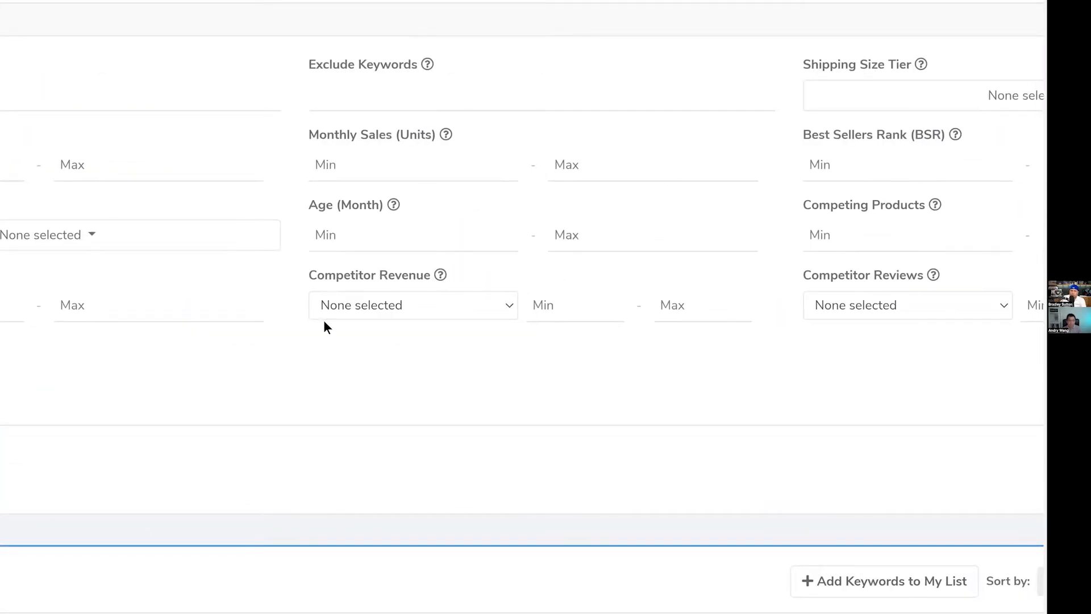
click(332, 314)
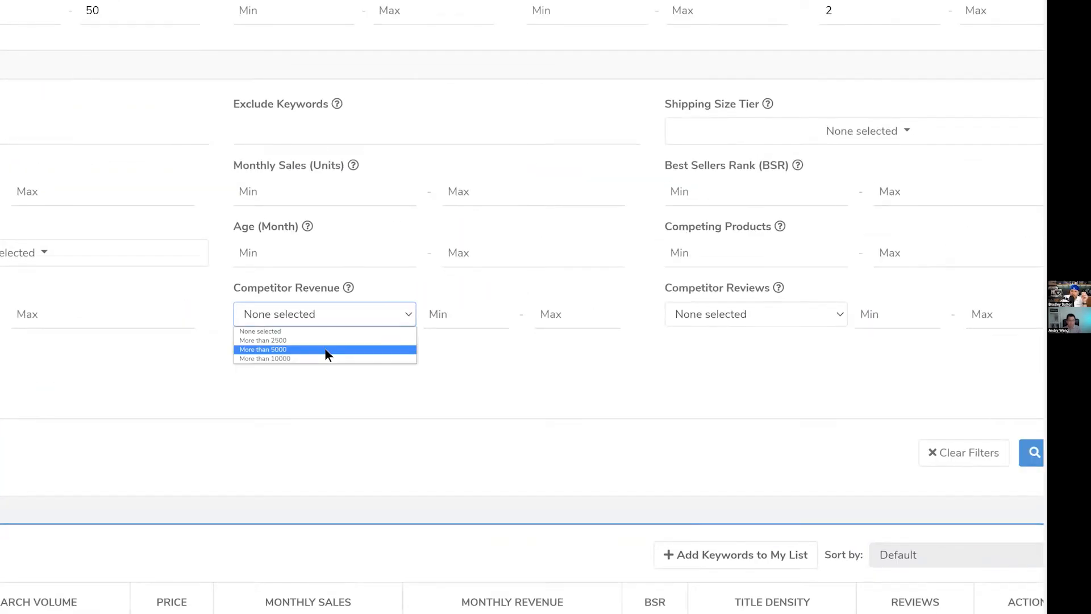
click(452, 311)
text(3)
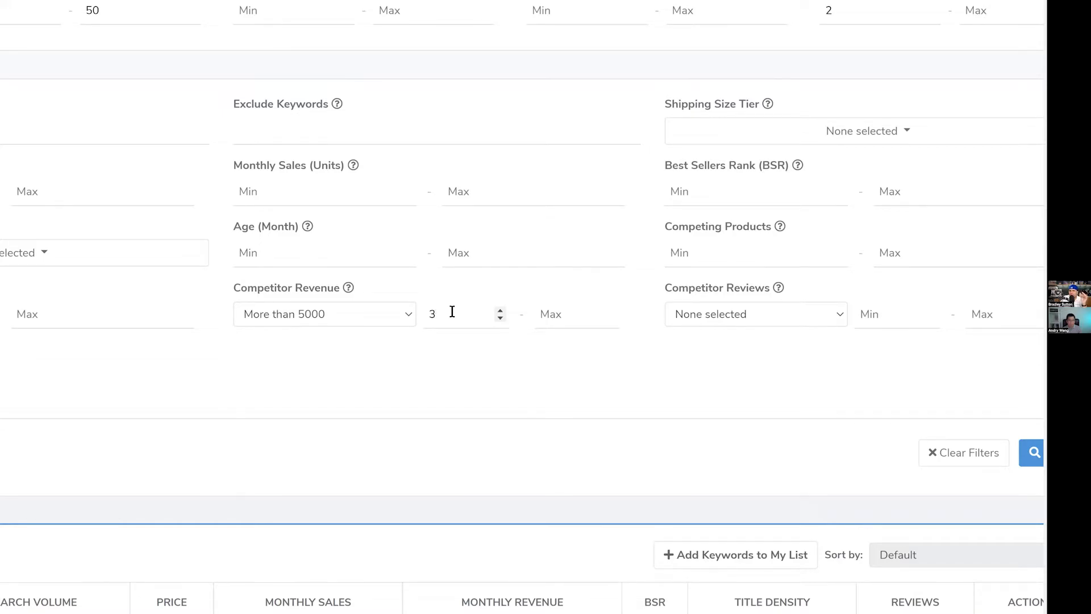
- Set the competitor reviews filter to Less than 75 with a minimum of 6
scroll(452, 311, right, 2)
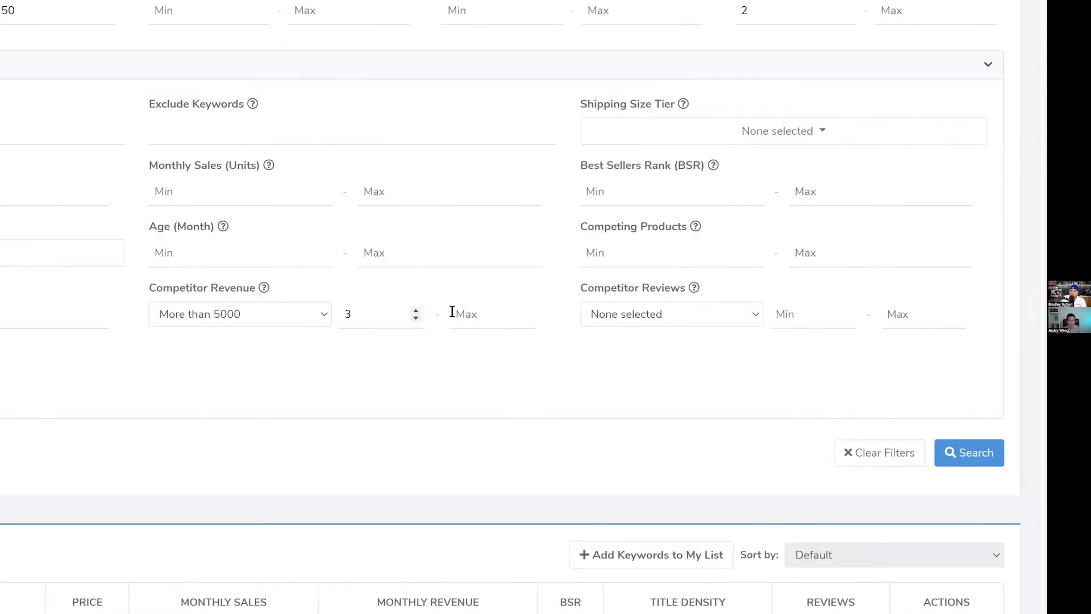
scroll(451, 312, up, 2)
scroll(591, 282, up, 3)
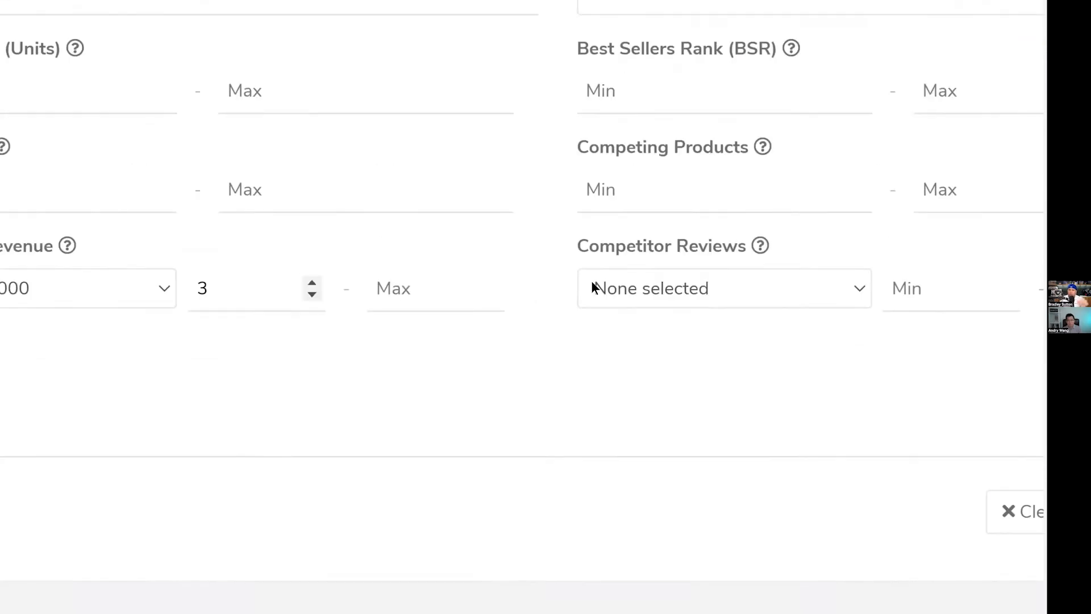
scroll(592, 282, right, 4)
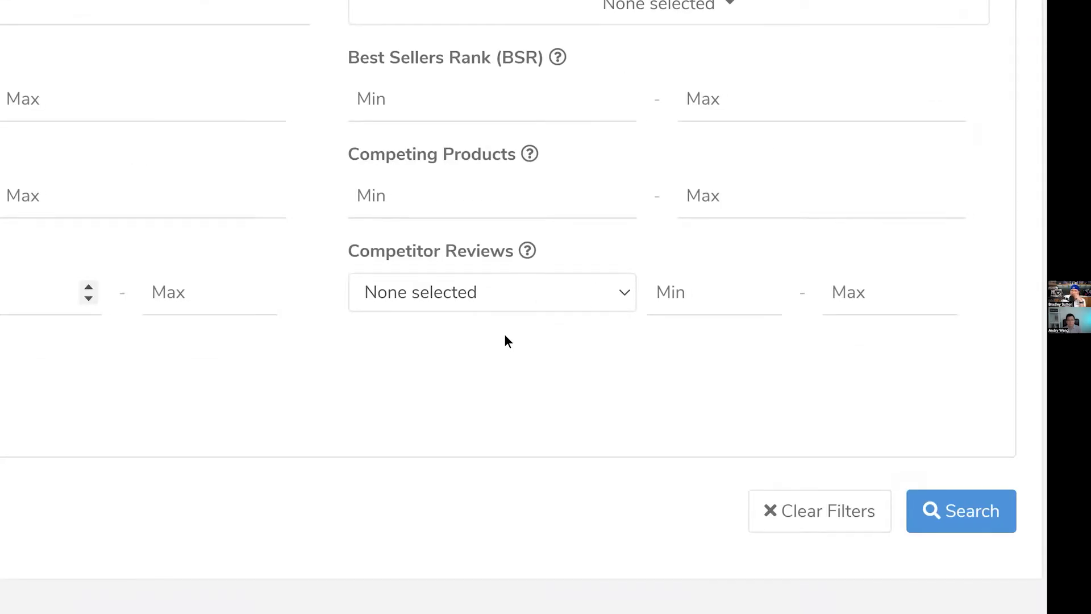
click(504, 302)
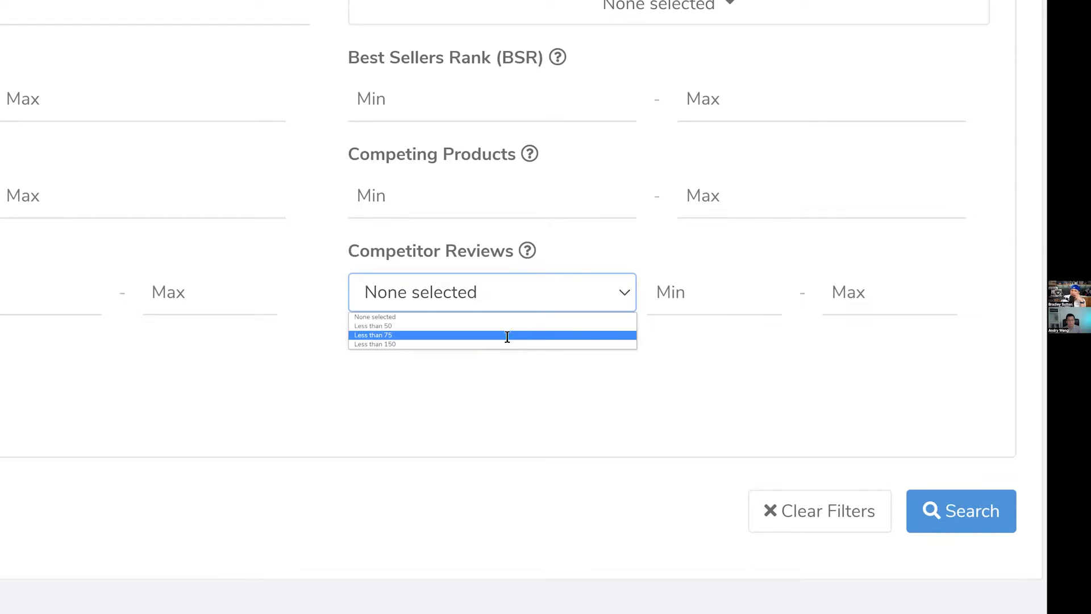
click(507, 335)
click(700, 305)
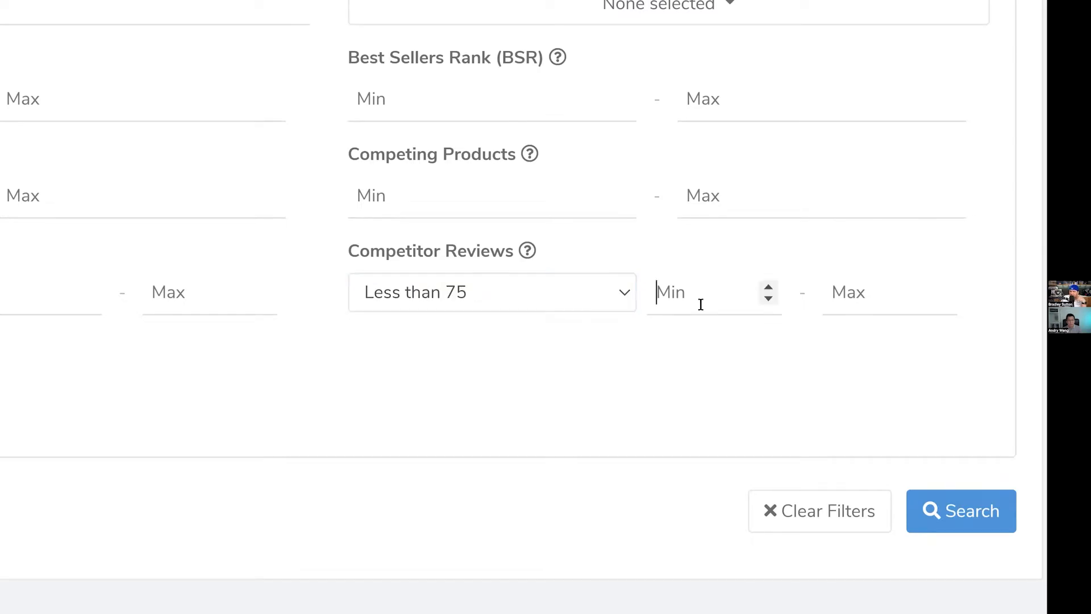
text(6)
scroll(700, 304, down, 5)
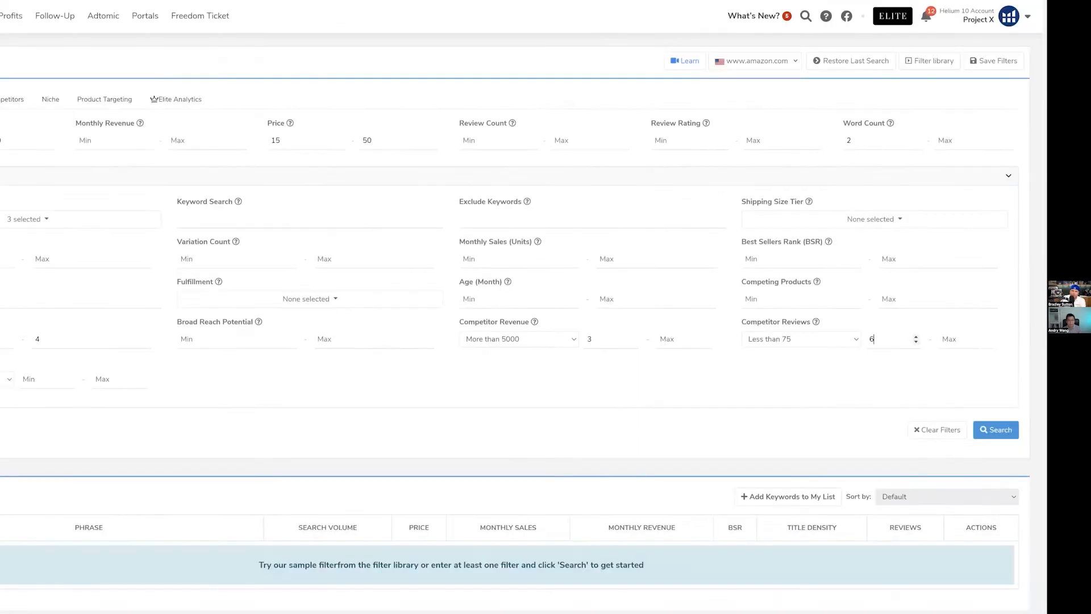
- Run the keyword search with the filters set and look through the first phrases in the results
key(Return)
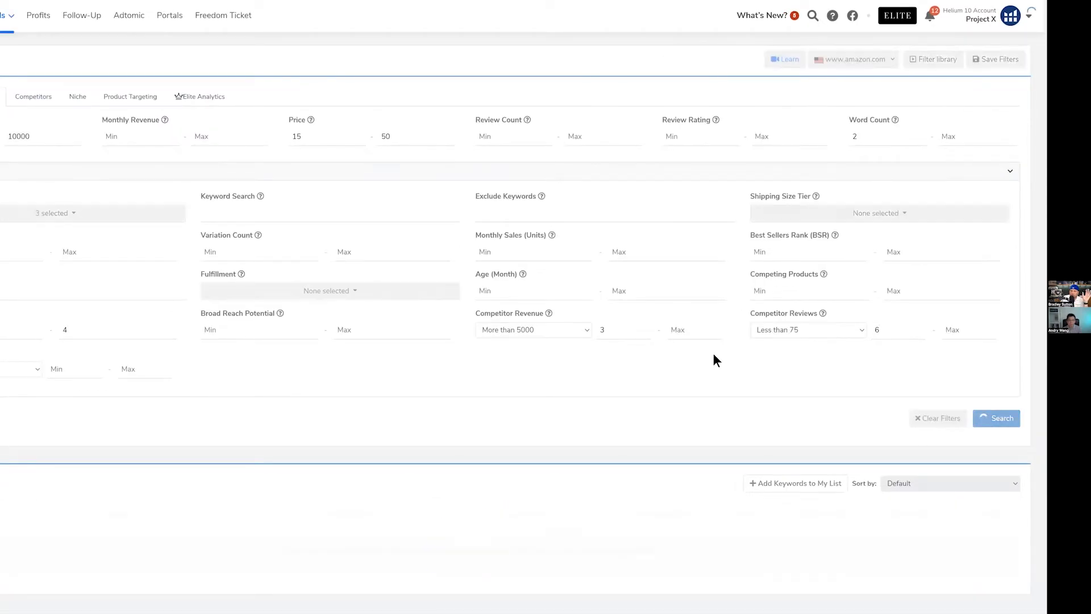
scroll(714, 354, down, 1)
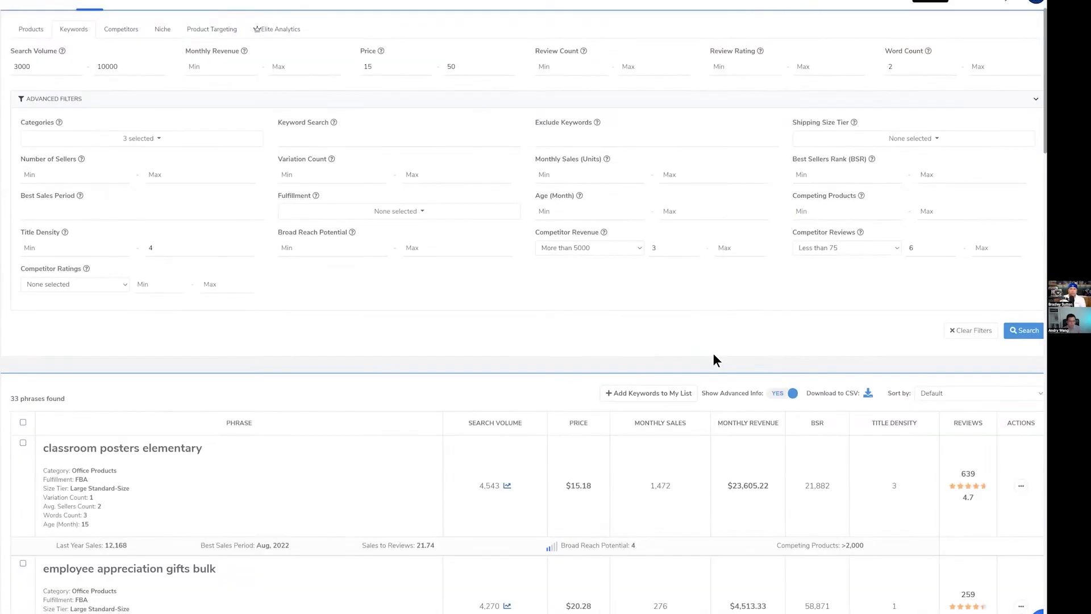
scroll(713, 353, down, 3)
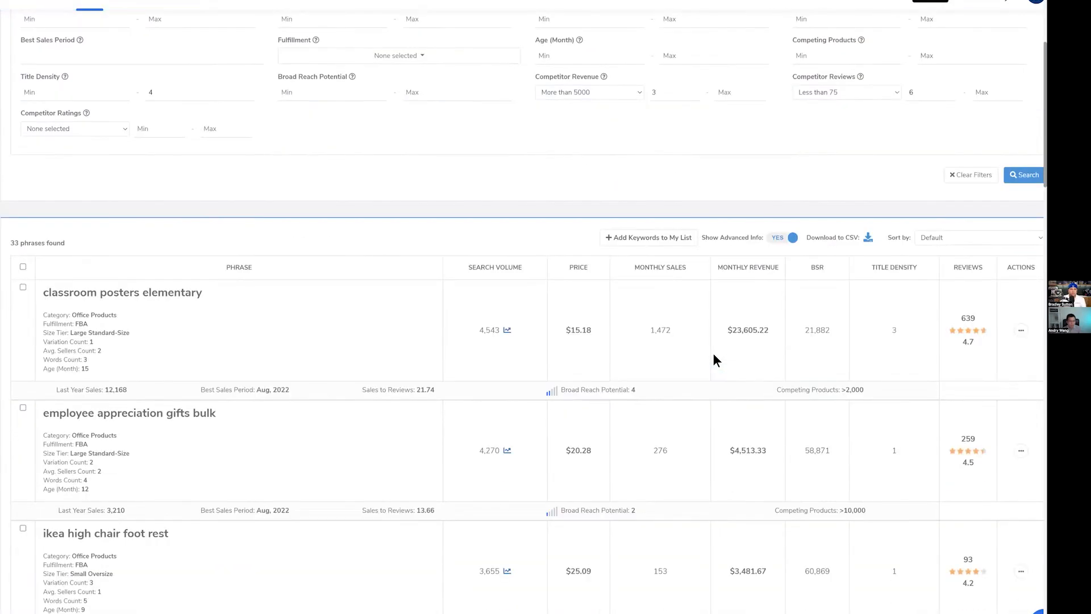
scroll(701, 360, down, 2)
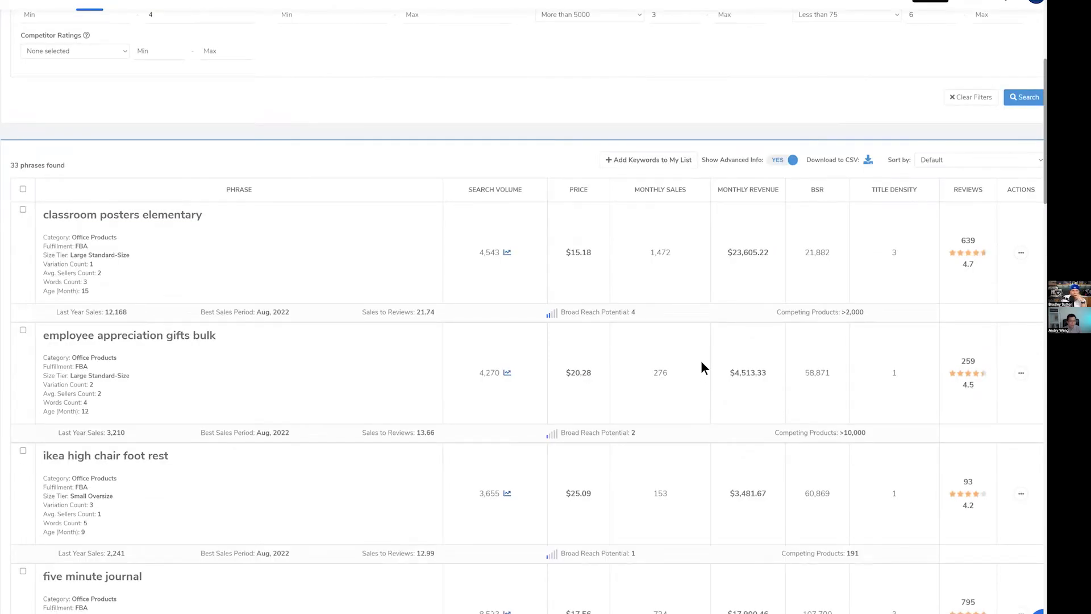
scroll(700, 360, up, 2)
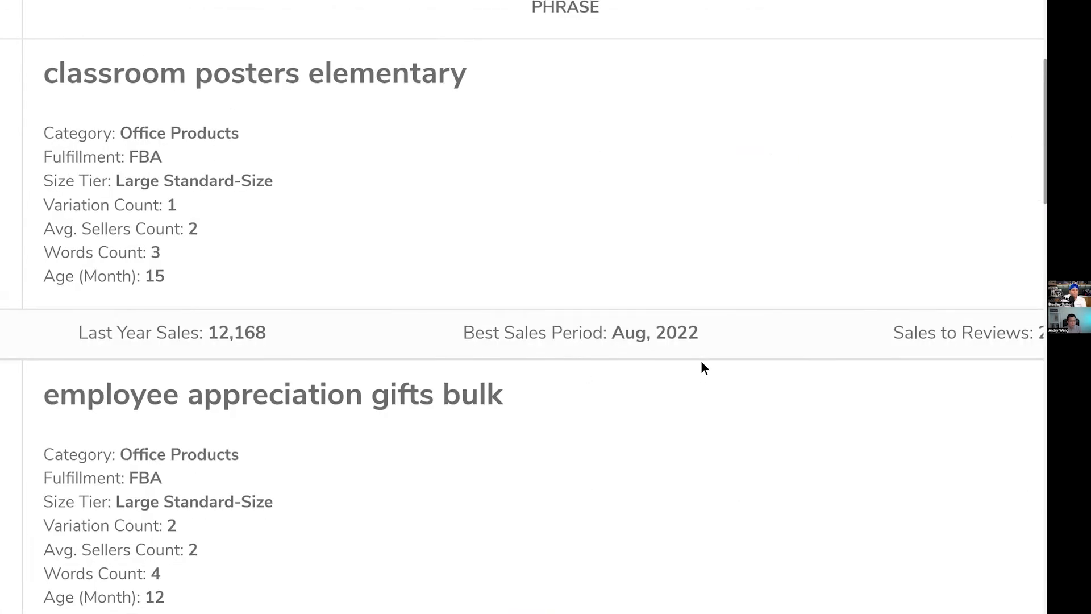
scroll(701, 360, down, 5)
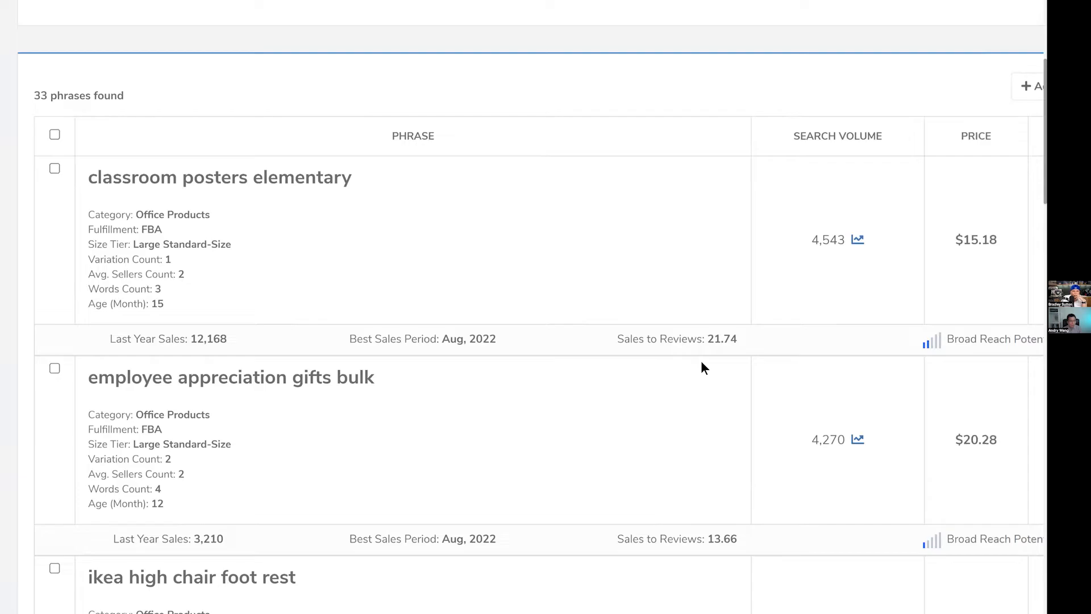
scroll(701, 368, down, 2)
scroll(703, 368, down, 5)
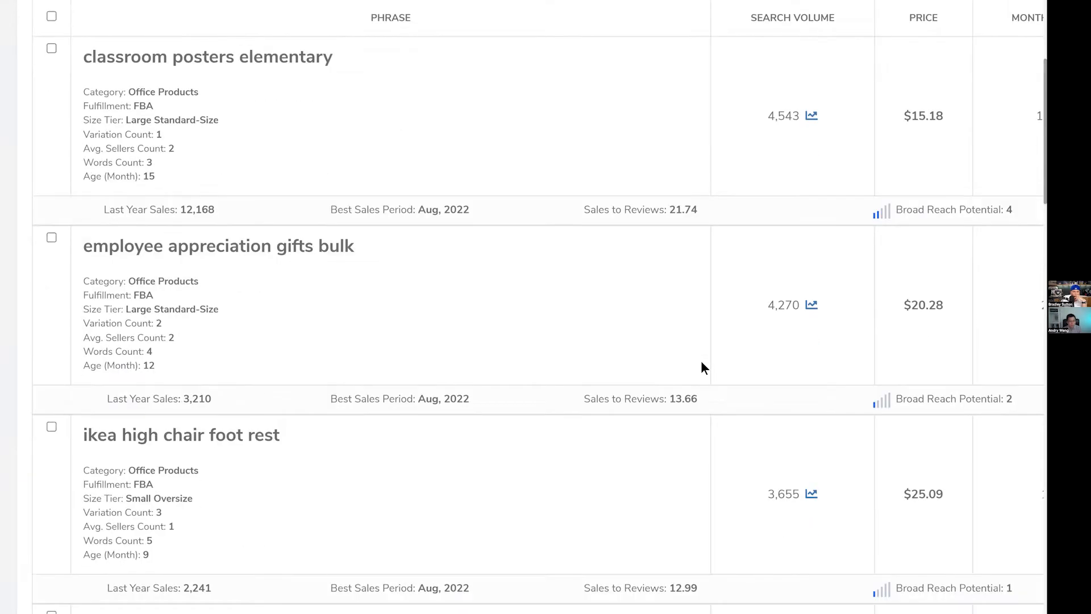
scroll(702, 364, down, 1)
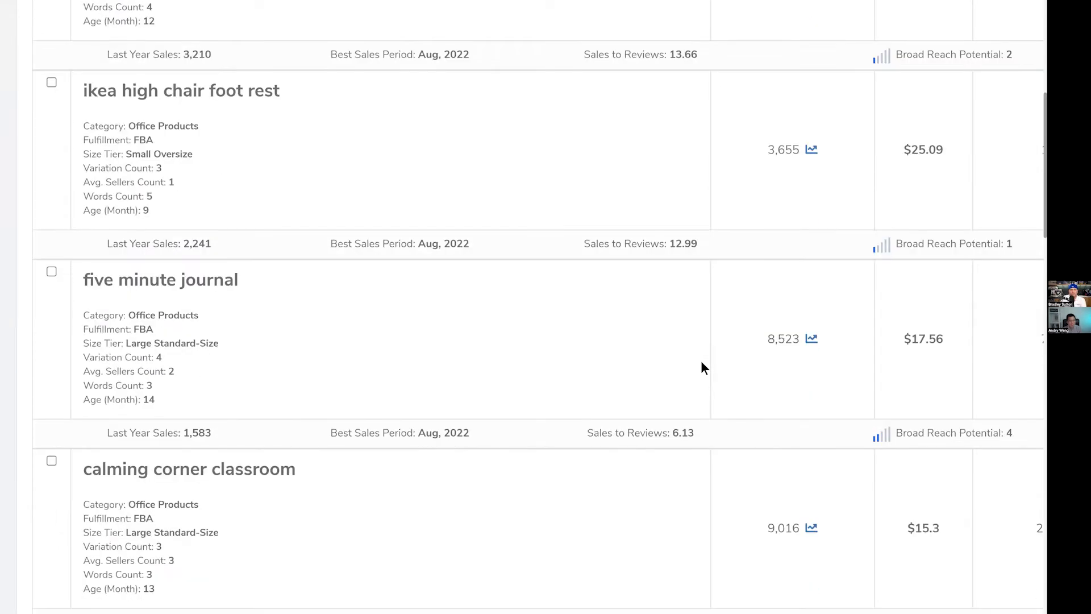
scroll(702, 364, up, 5)
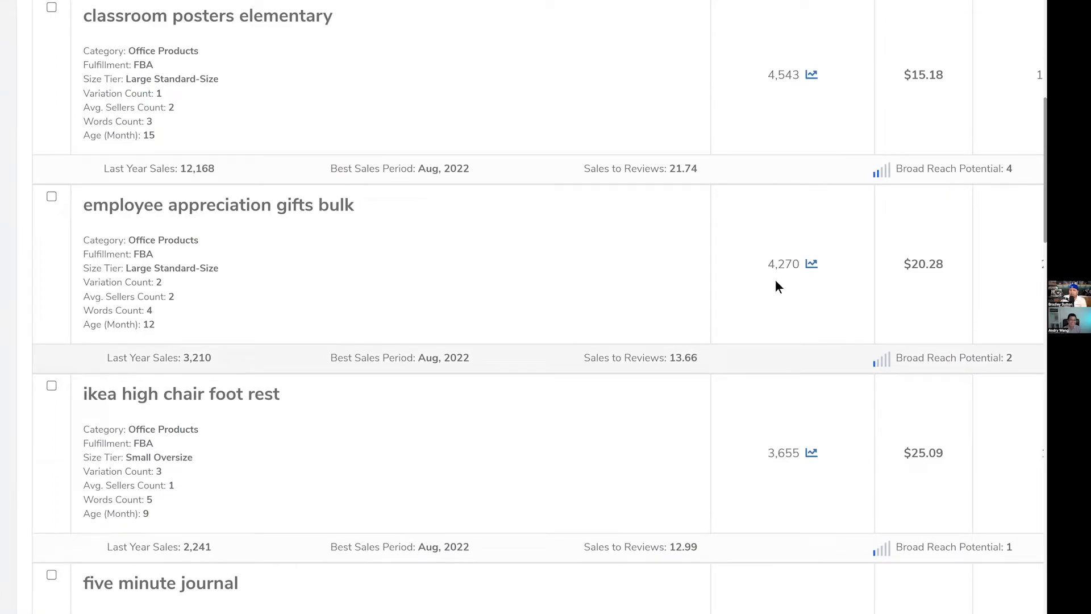
- Check the search volume of "employee appreciation gifts bulk" and the brand word in "ikea high chair foot rest"
drag(768, 264, 792, 264)
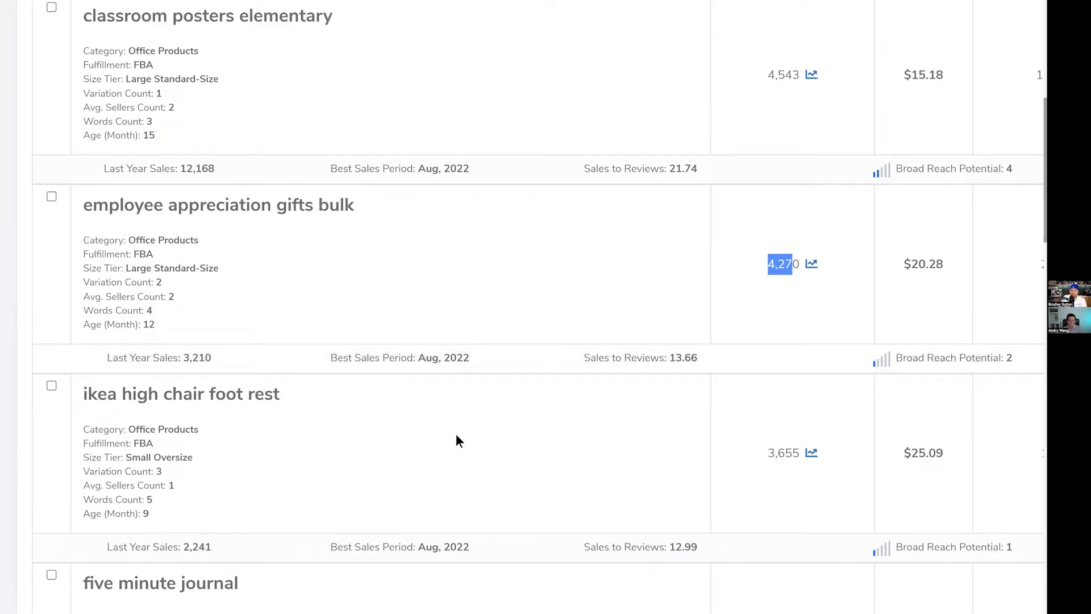
click(792, 265)
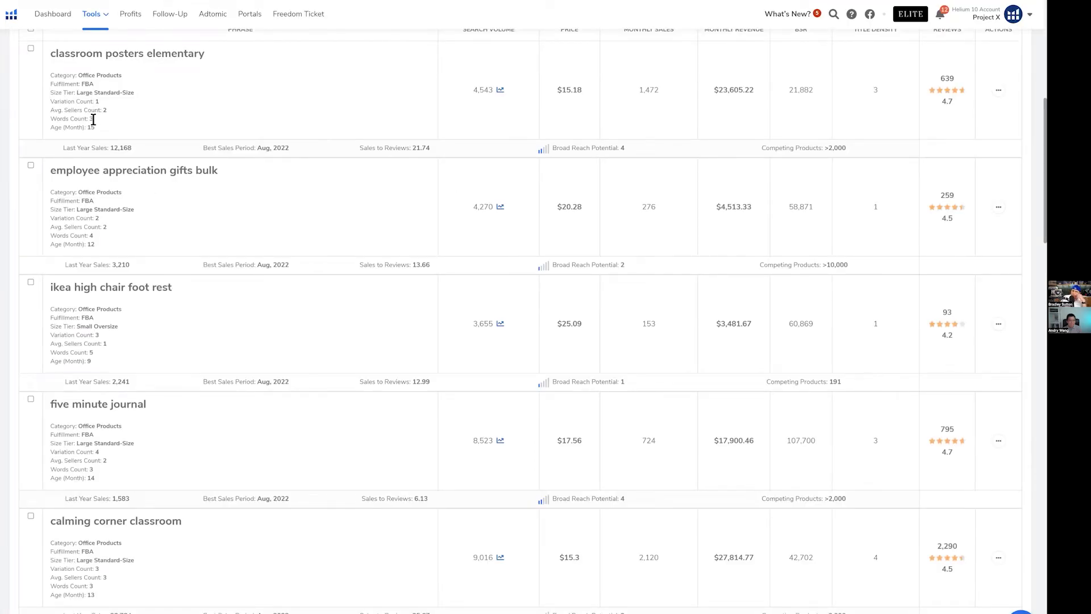
scroll(93, 120, down, 2)
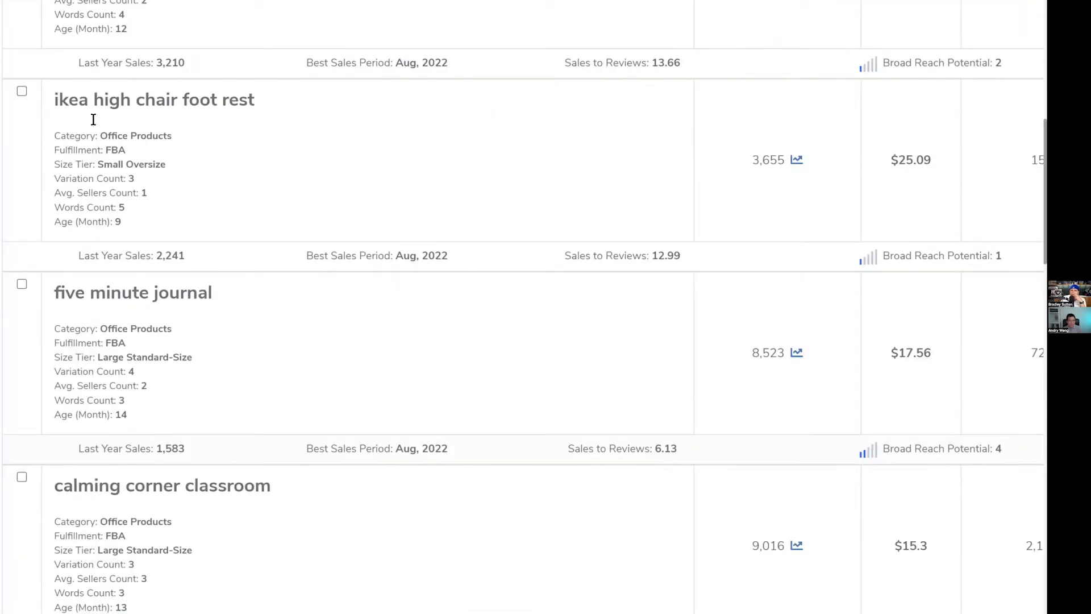
scroll(93, 119, up, 1)
double_click(93, 119)
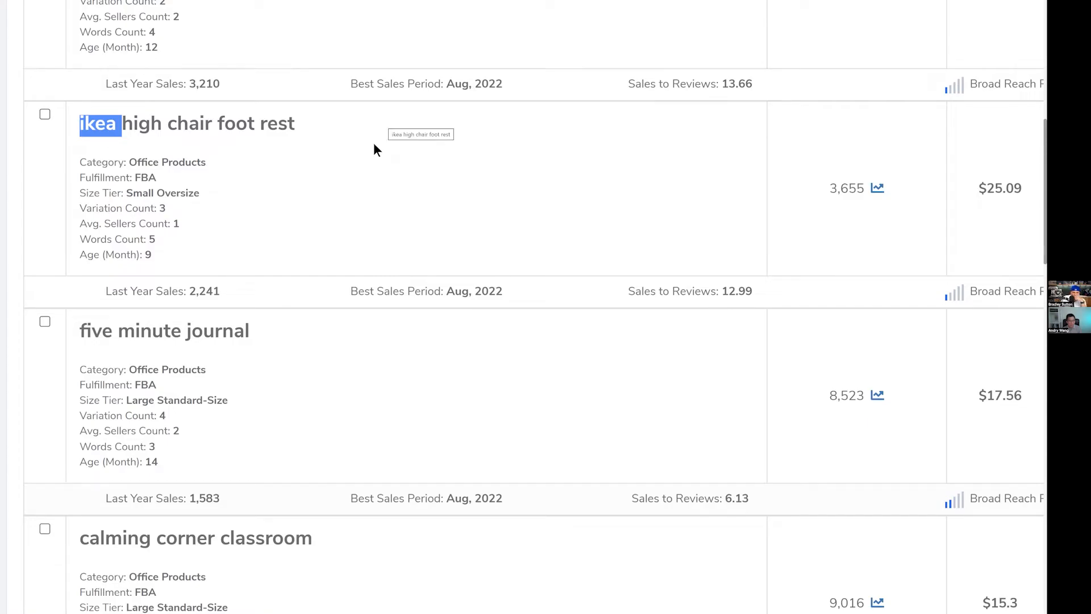
scroll(374, 145, down, 3)
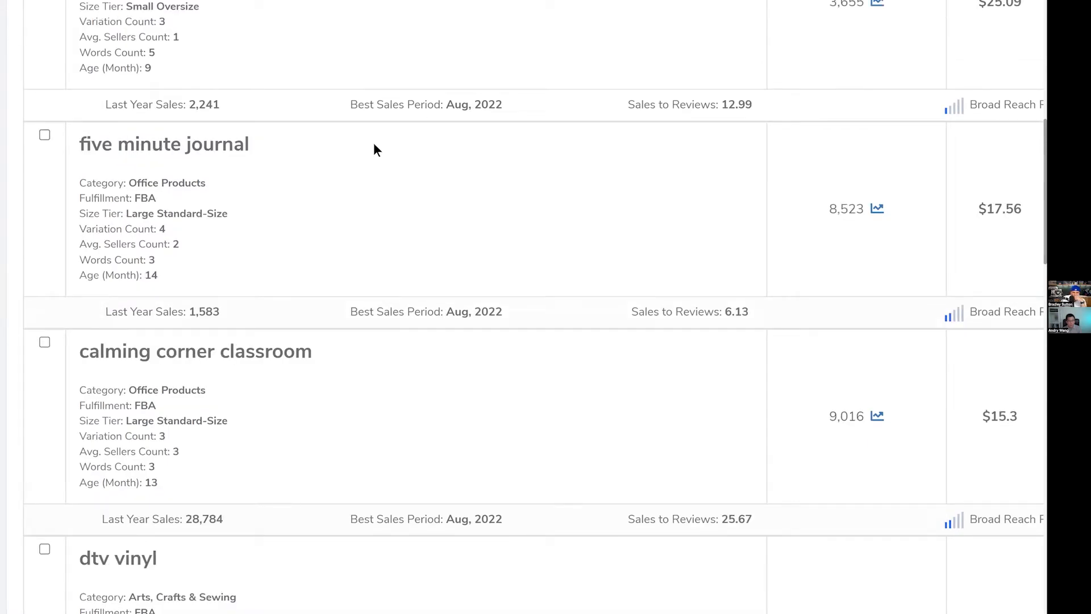
scroll(373, 150, down, 1)
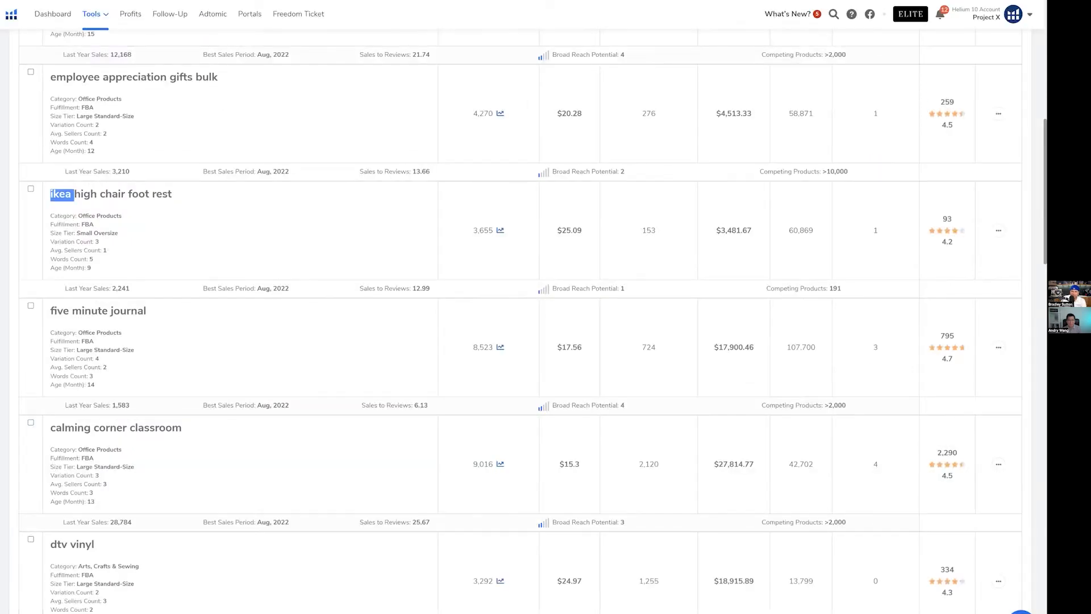
- View the phrase "five minute journal" on Amazon and return to the keyword results
click(999, 347)
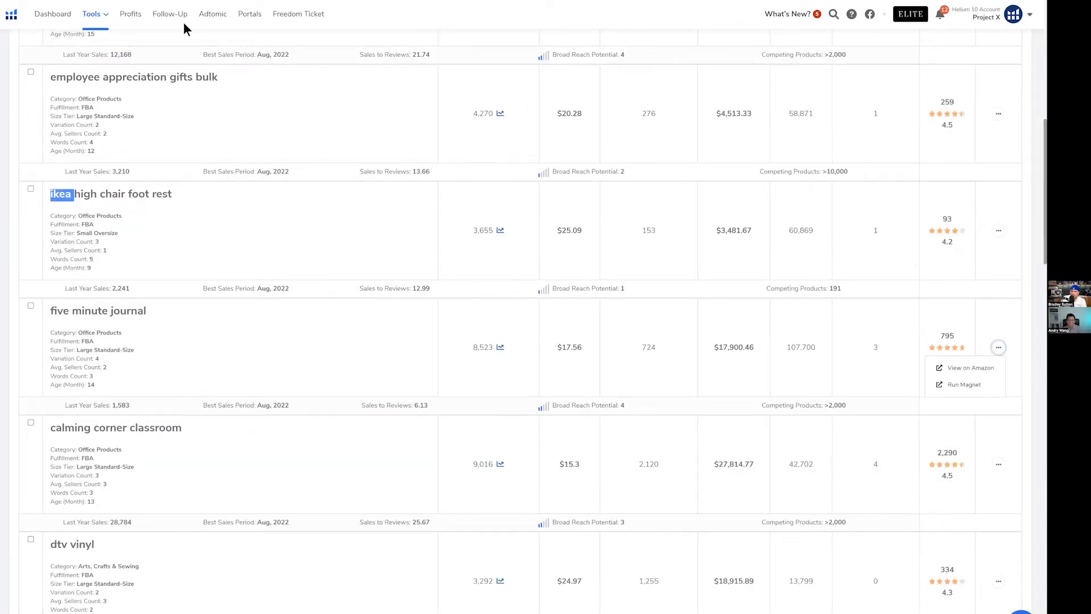
click(964, 367)
key(super+w)
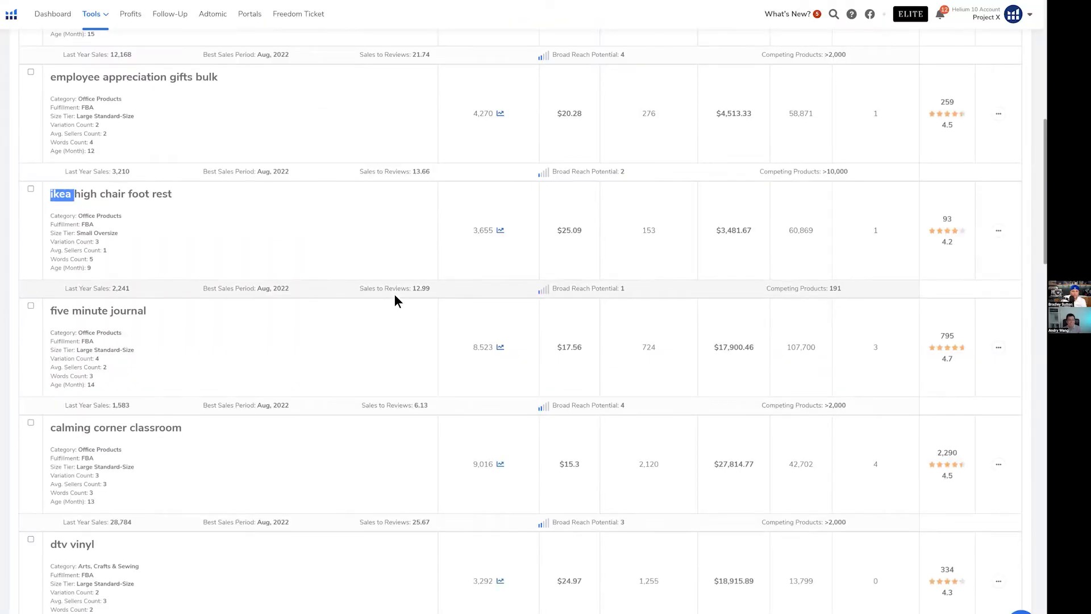
- Examine the remaining phrases on the first results page for product ideas, comparing their category, search volume, price and sales data
scroll(394, 295, down, 2)
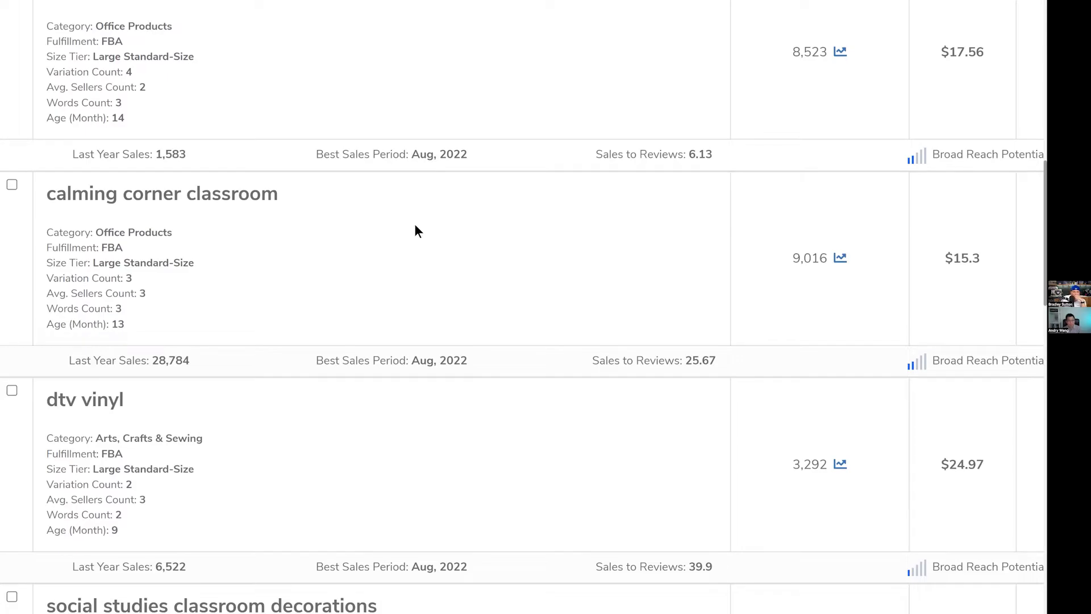
scroll(415, 226, down, 2)
scroll(415, 227, down, 2)
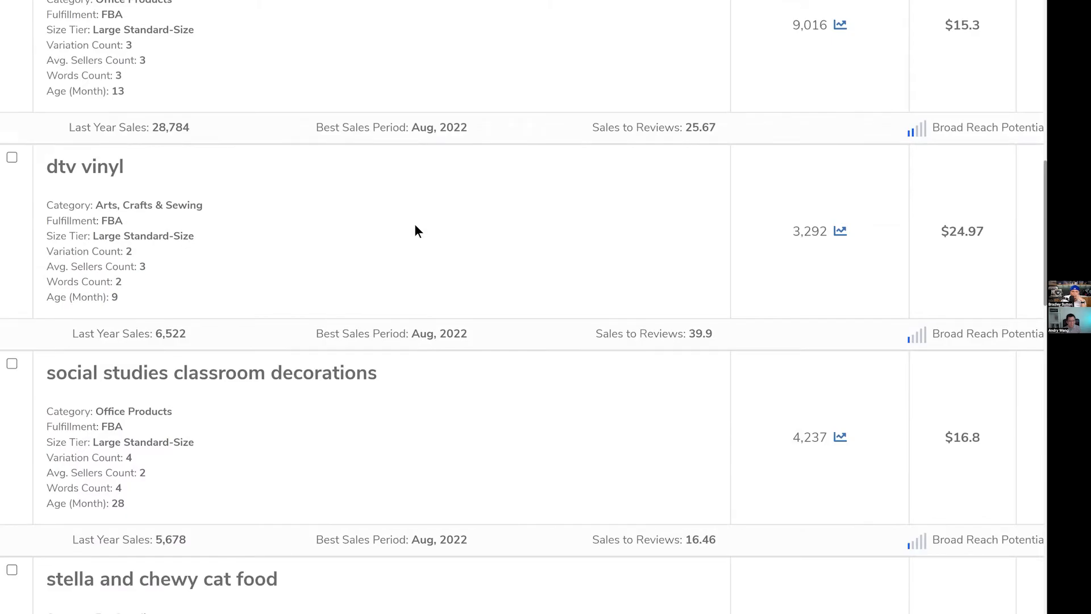
scroll(416, 230, down, 5)
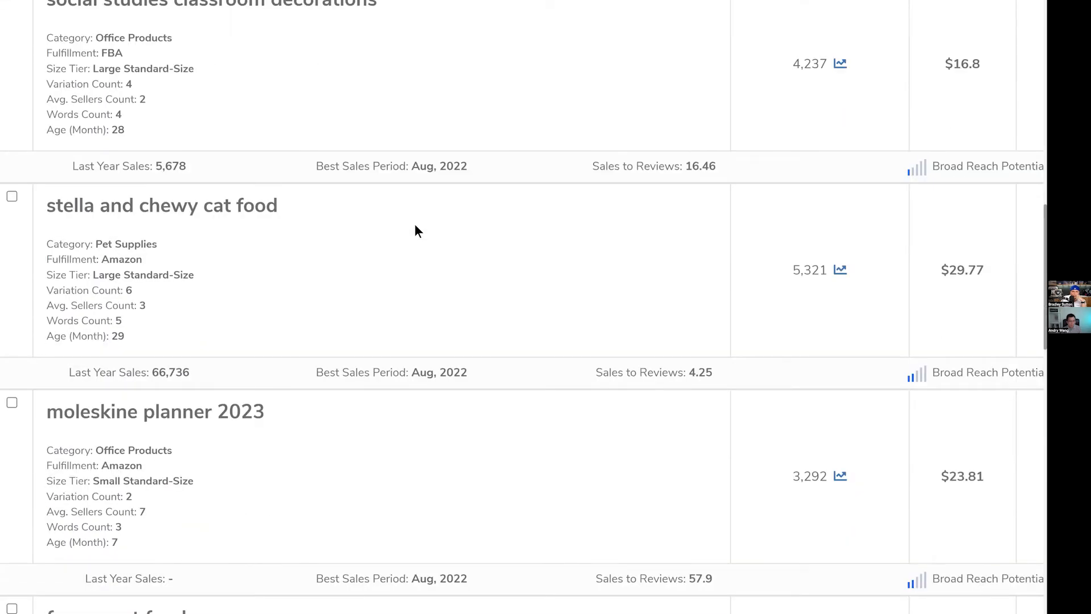
scroll(416, 230, down, 2)
scroll(415, 230, down, 5)
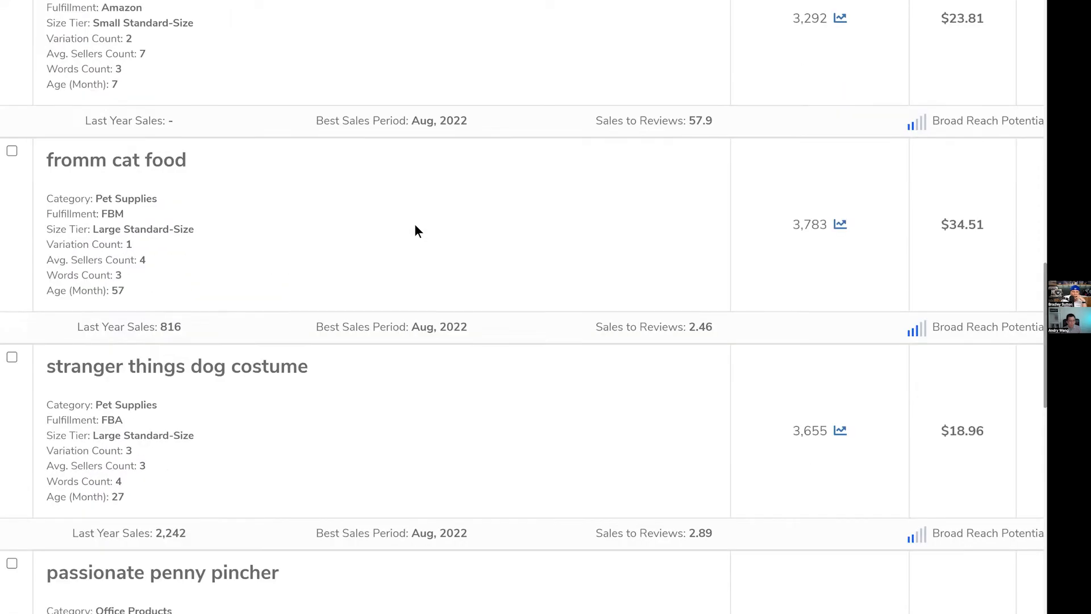
scroll(414, 223, down, 5)
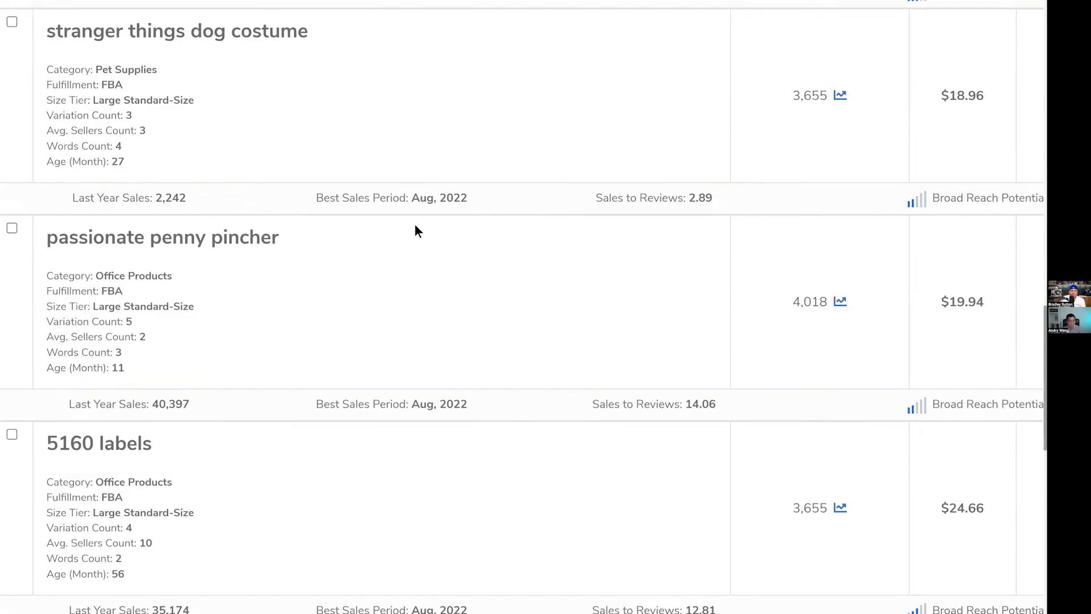
key(ctrl+minus)
key(ctrl+minus)
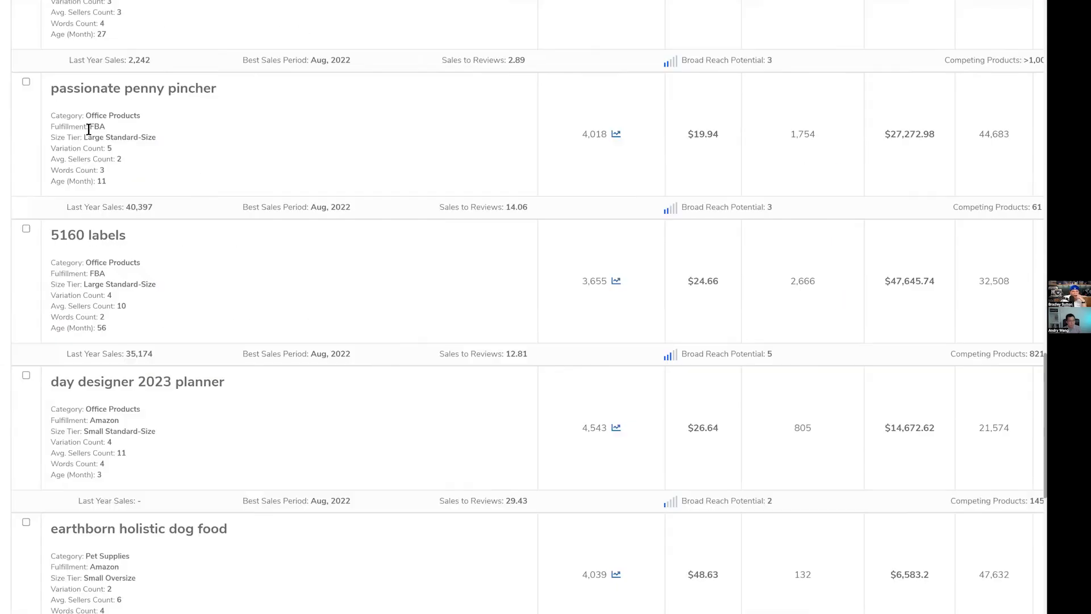
scroll(246, 180, down, 2)
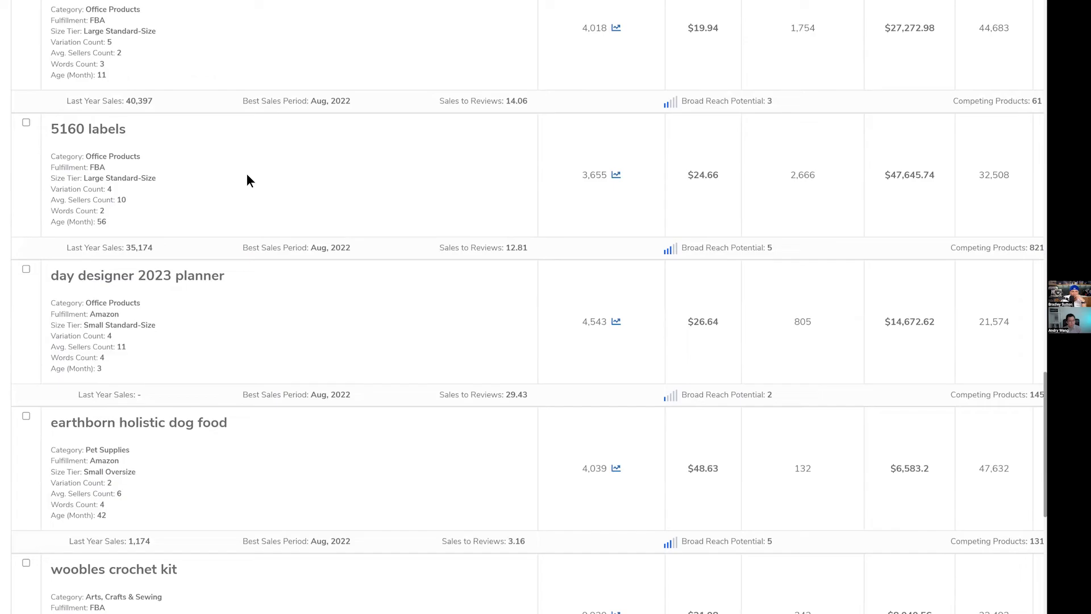
scroll(345, 132, down, 4)
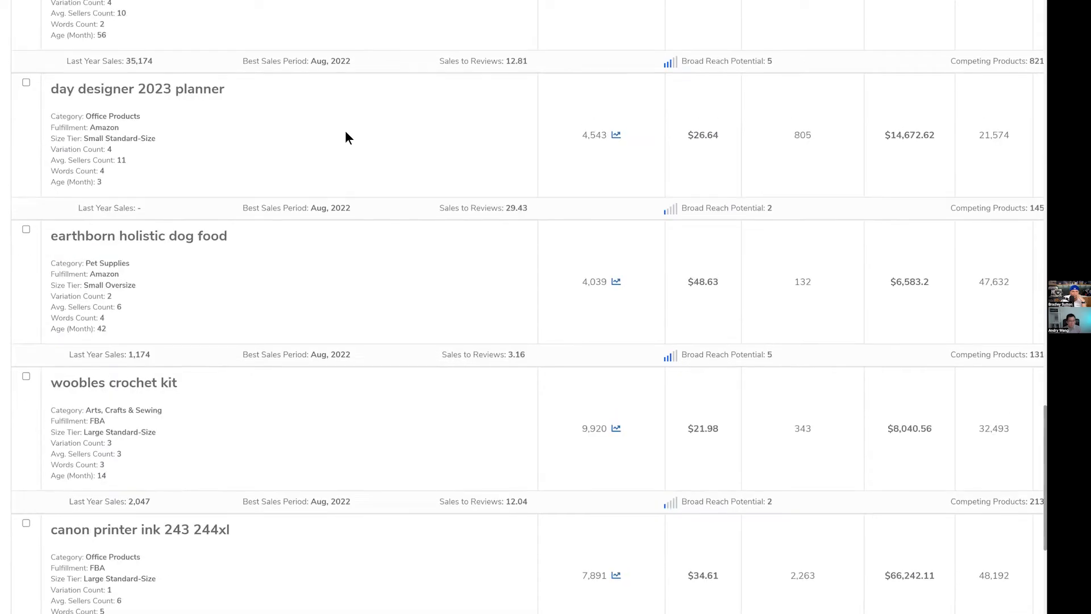
scroll(345, 132, down, 2)
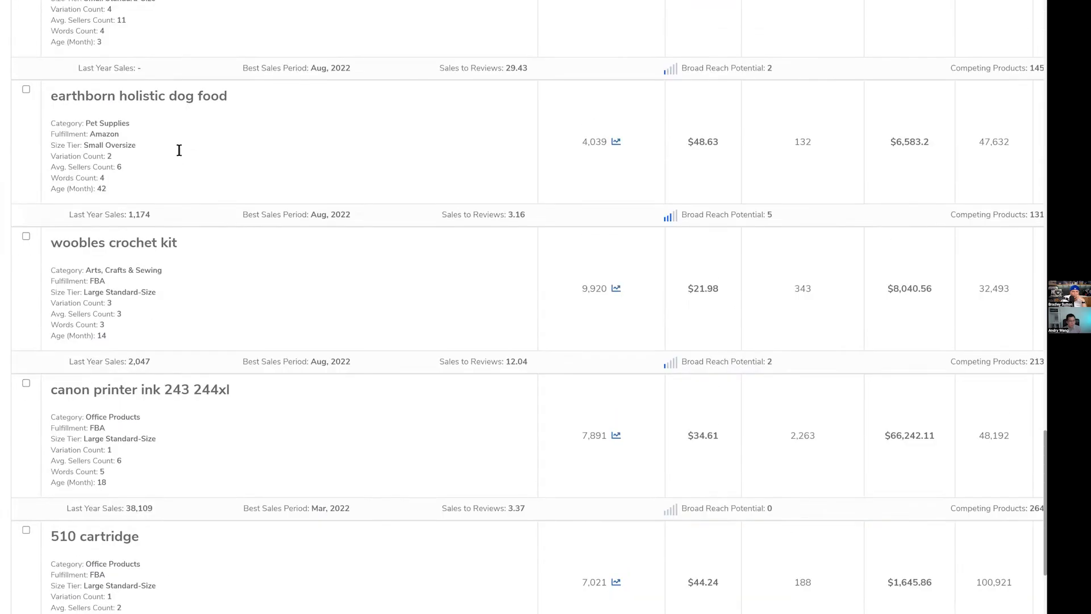
scroll(60, 150, down, 2)
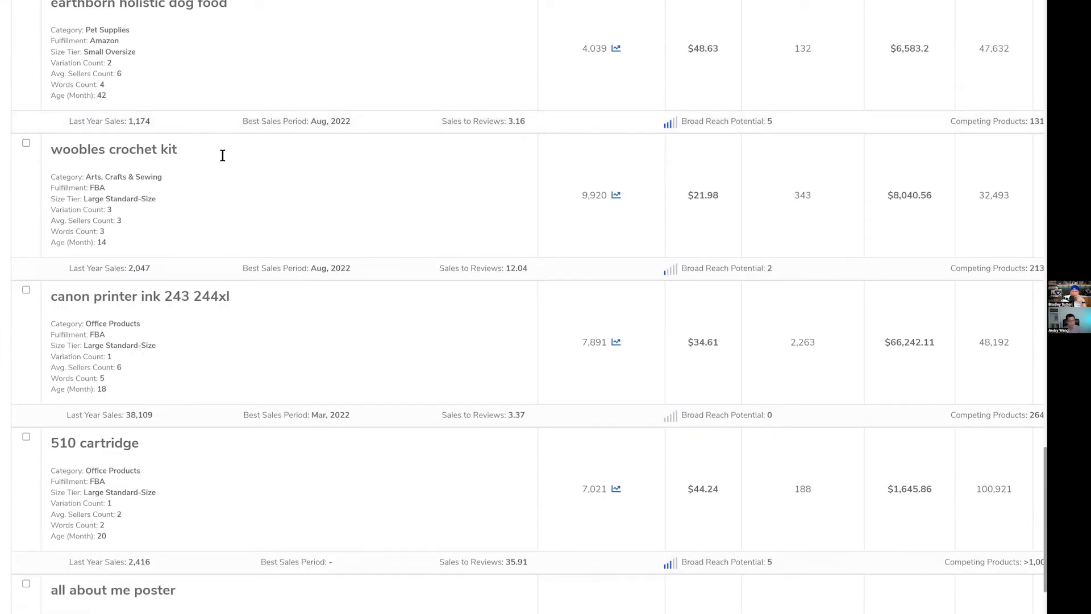
scroll(223, 156, down, 7)
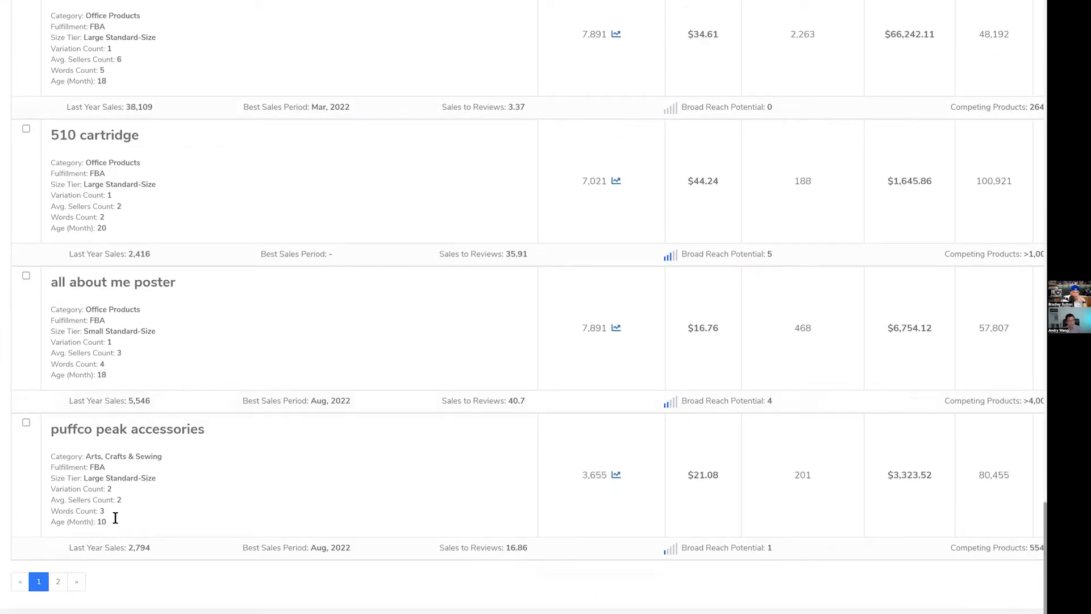
- Open the second page of keyword results and examine its phrases along with their revenue, title density and reviews
click(58, 581)
scroll(98, 423, down, 5)
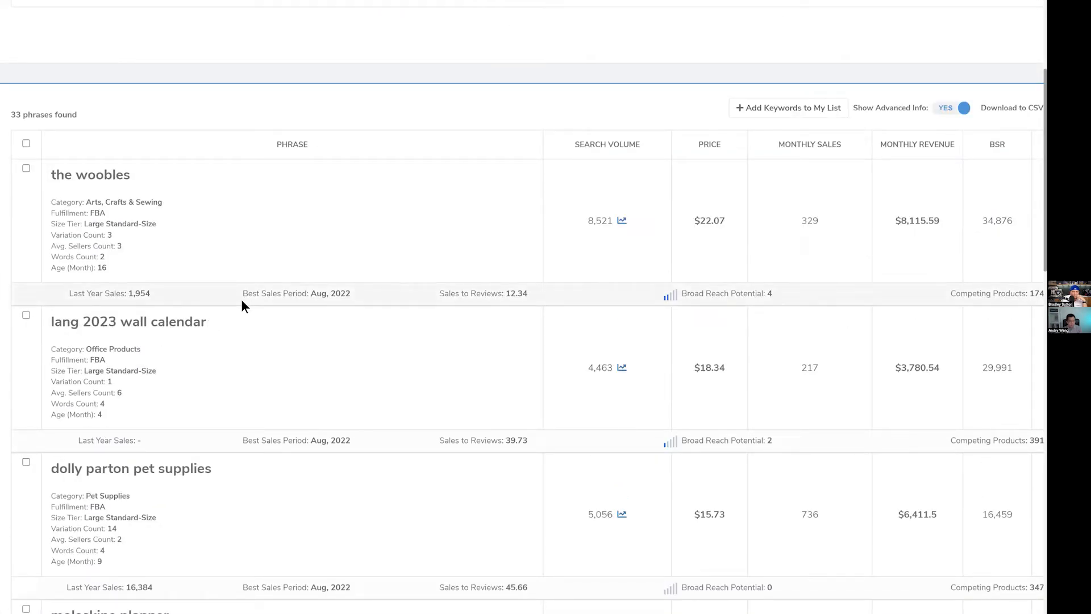
scroll(242, 301, down, 4)
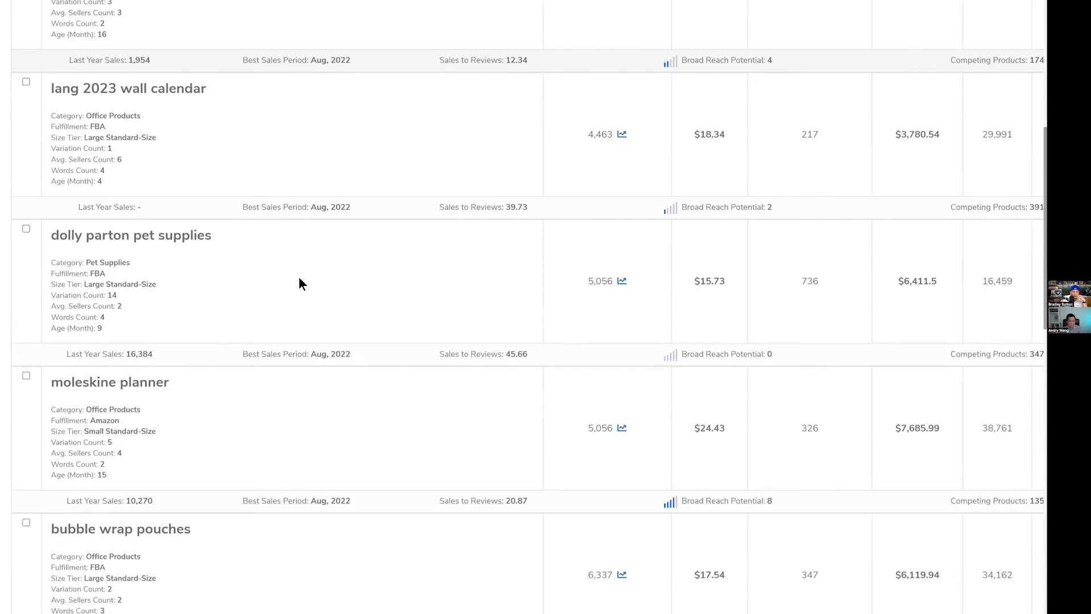
scroll(245, 273, down, 1)
scroll(420, 273, down, 2)
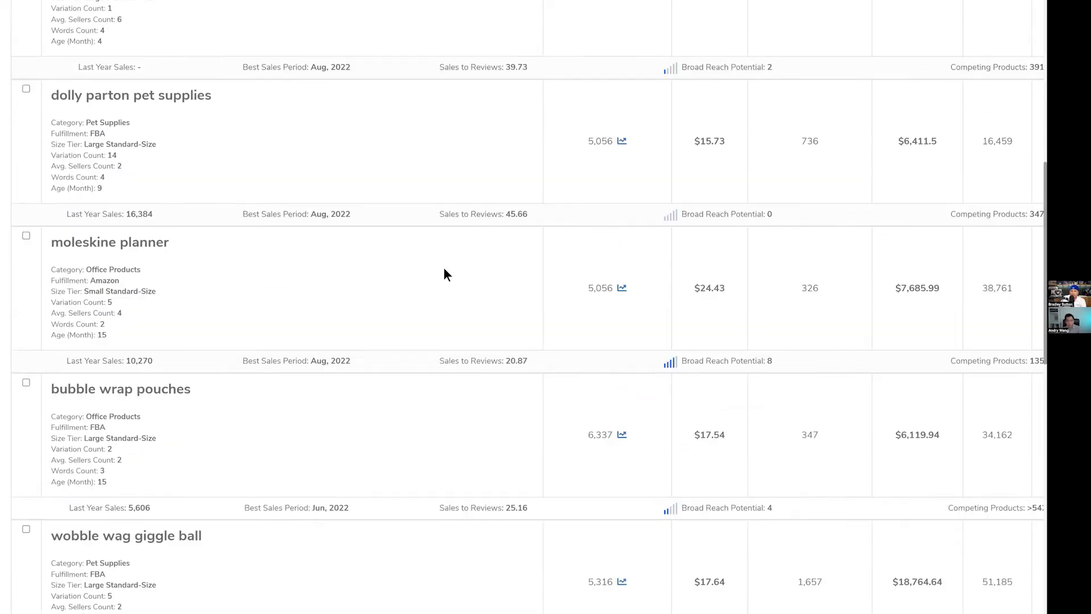
scroll(528, 306, down, 2)
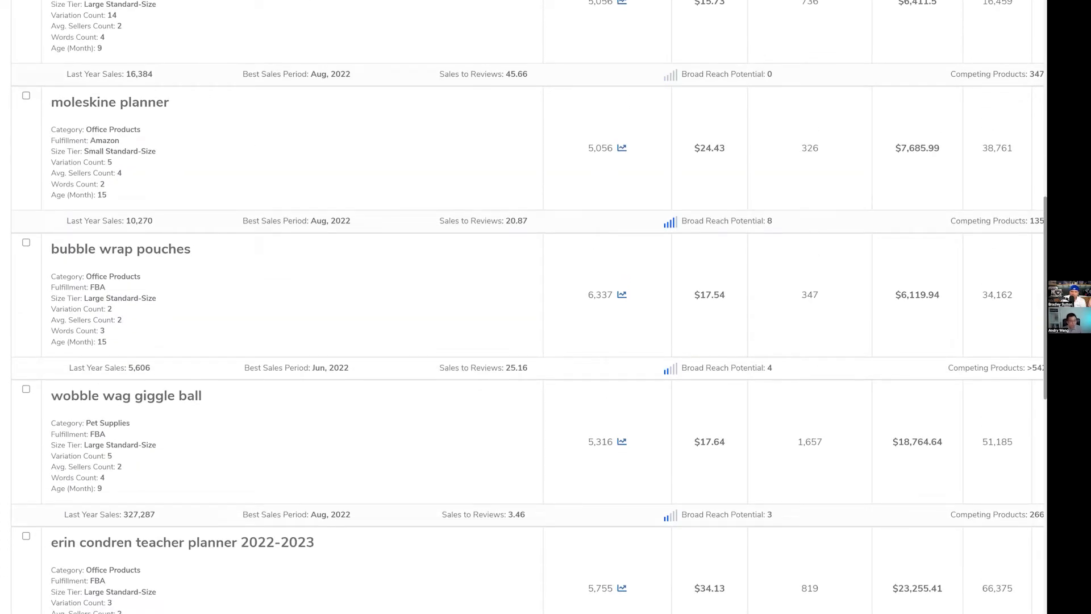
key(ctrl+minus)
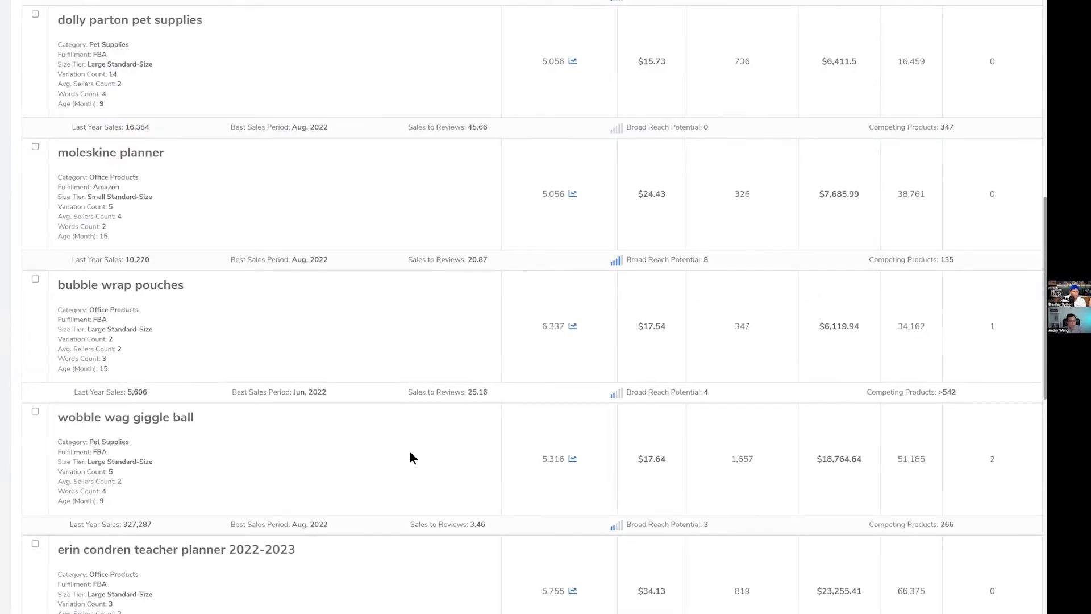
key(ctrl+minus)
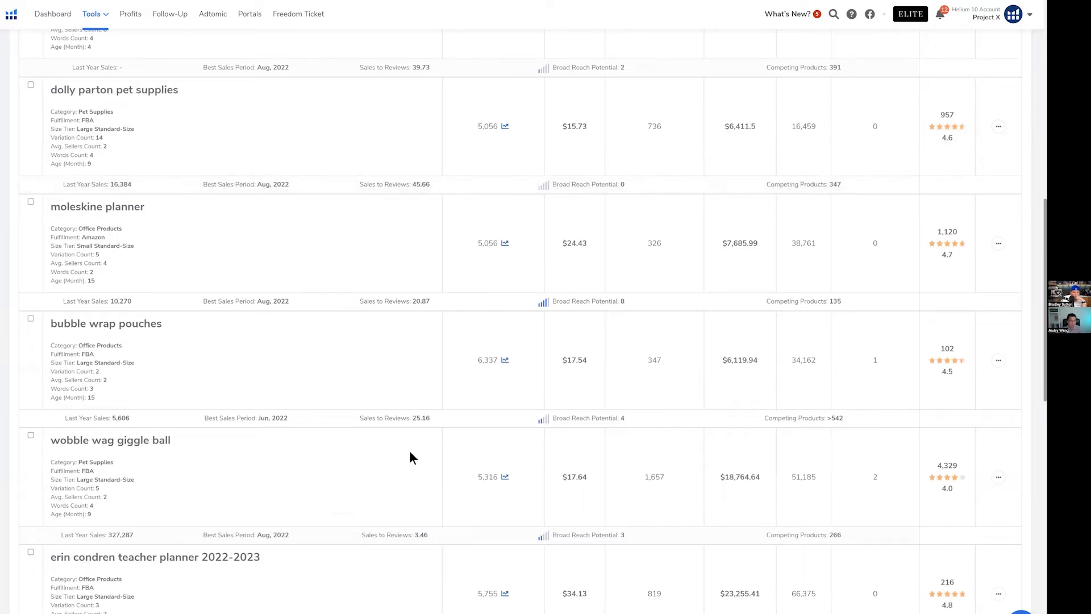
scroll(229, 241, down, 3)
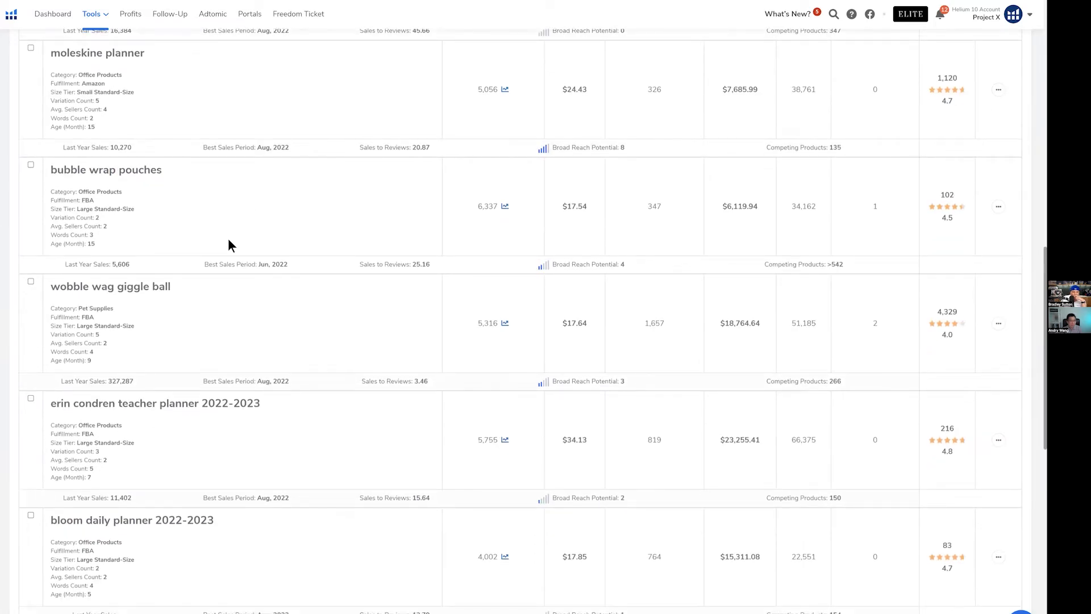
- Examine the remaining phrases on the second results page, comparing their category, search volume, price, revenue and title density
scroll(229, 244, down, 4)
scroll(229, 244, down, 2)
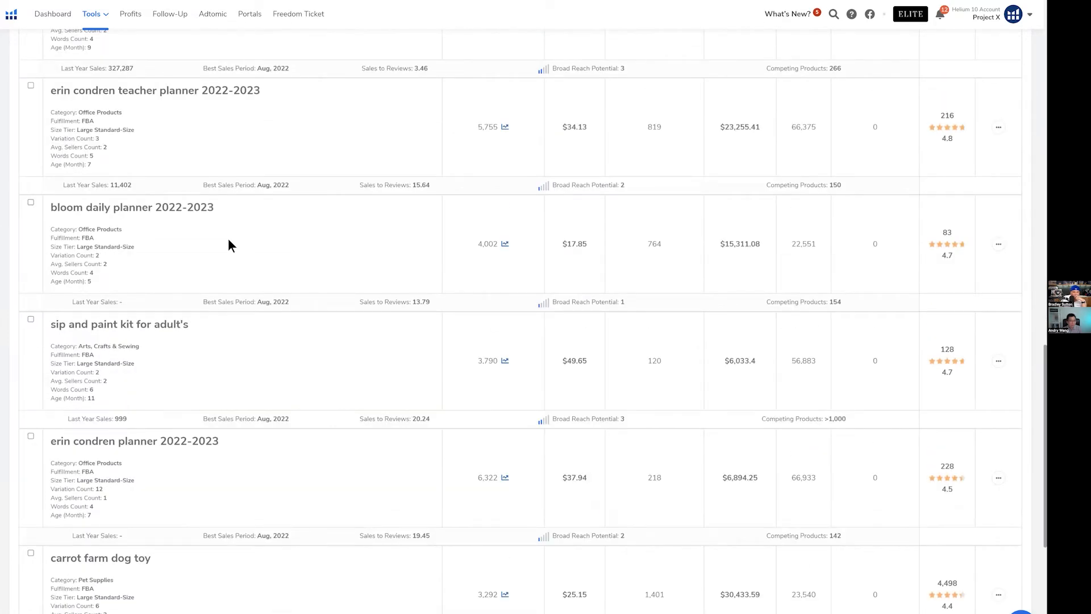
scroll(229, 246, down, 1)
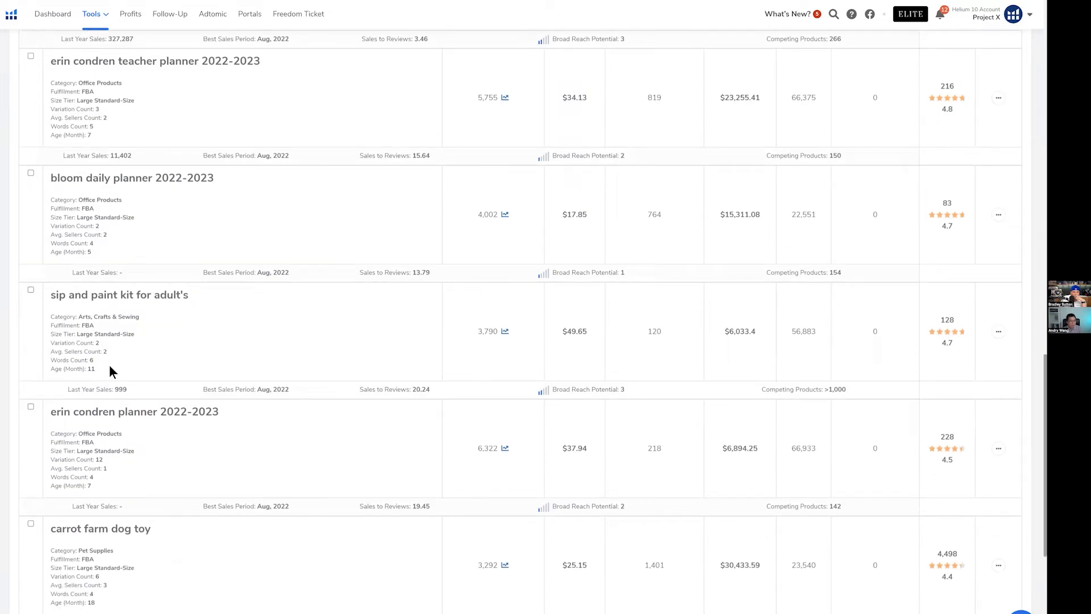
scroll(185, 370, down, 3)
scroll(292, 223, down, 3)
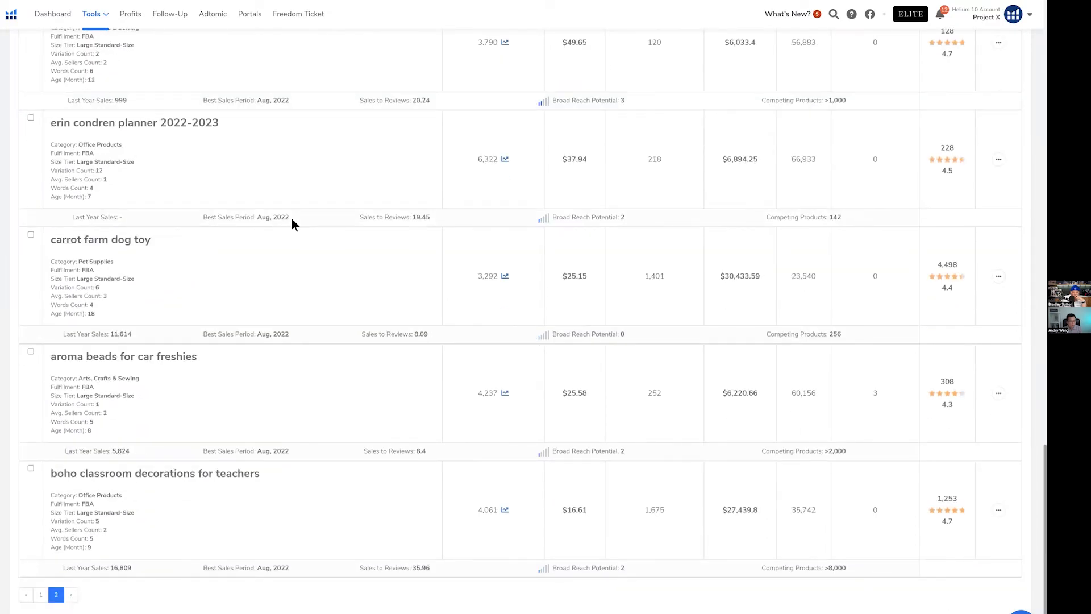
- Check the phrase "boho classroom decorations for teachers" and open its row options to view it on Amazon
drag(65, 472, 261, 476)
click(635, 492)
click(998, 510)
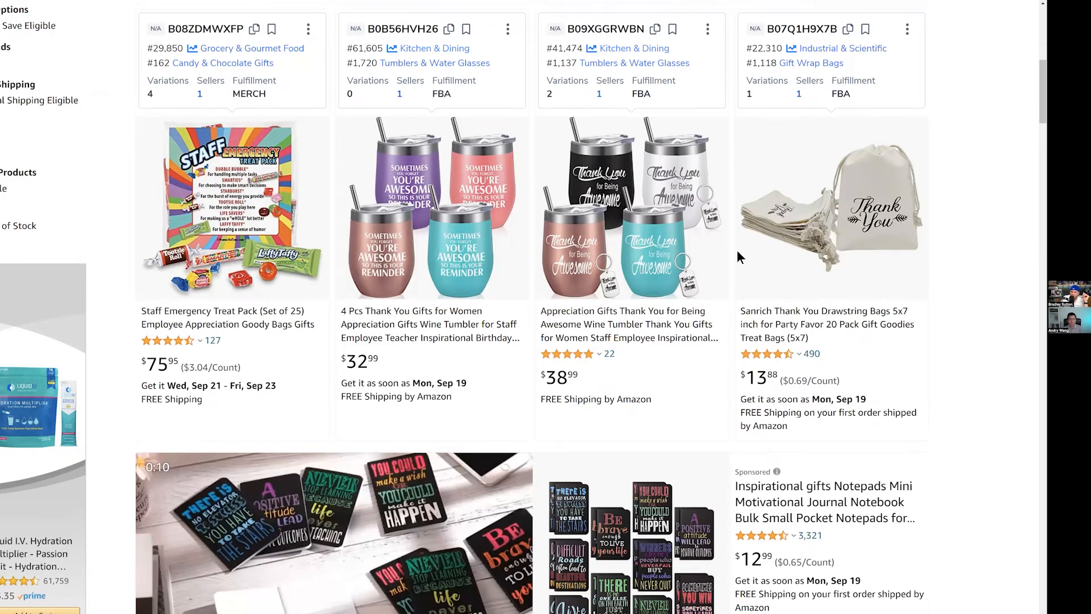
- Review the Amazon listings for the employee appreciation gifts and five minute journal phrases, comparing their prices and review counts
scroll(739, 255, down, 12)
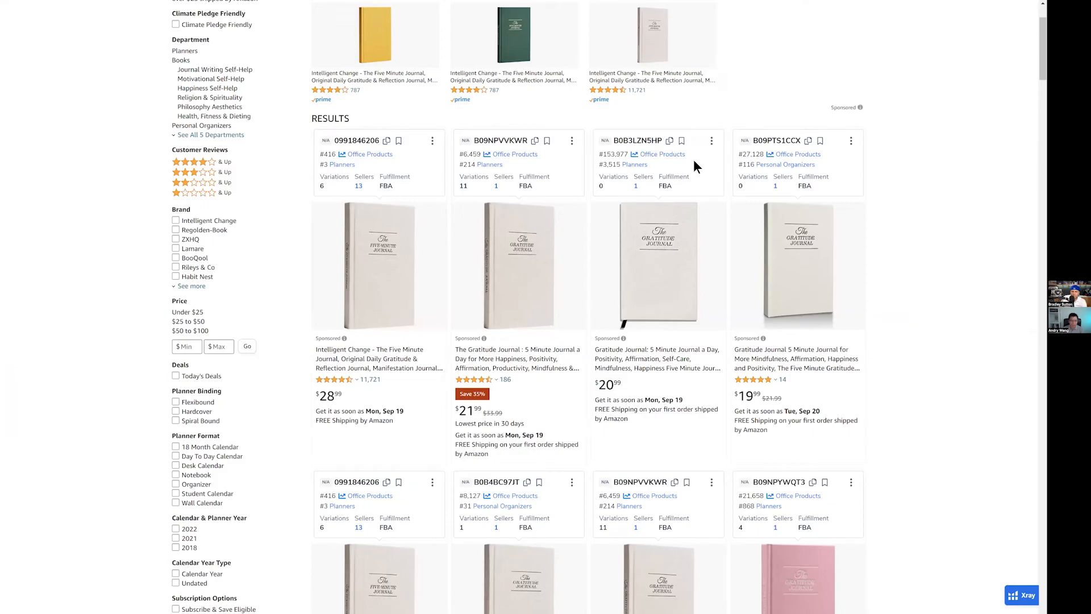
scroll(696, 166, down, 2)
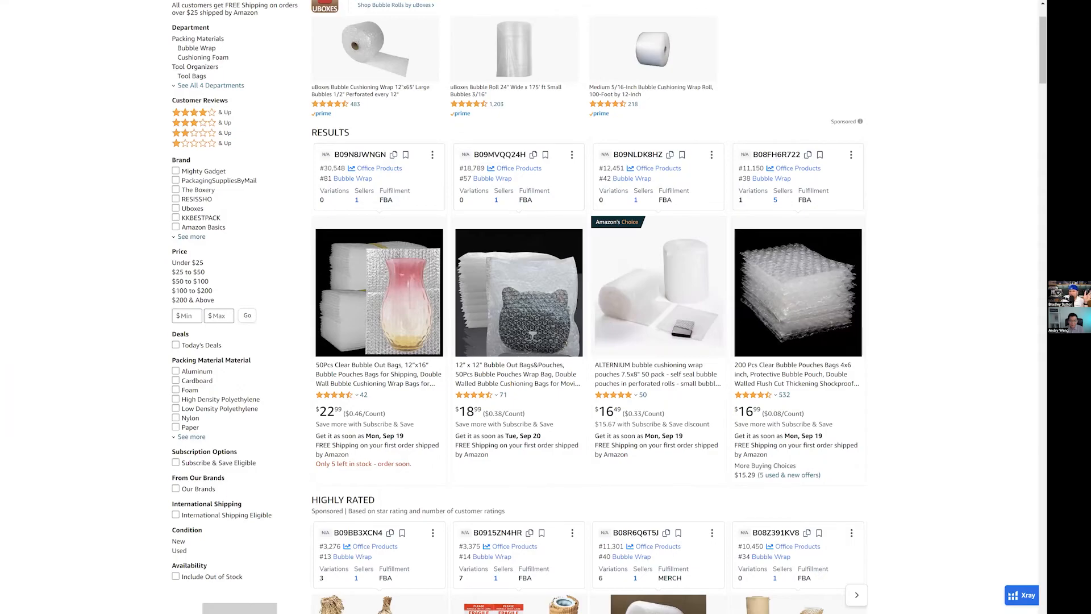
- Examine the Amazon search results for bubble wrap pouches, comparing the listings' product types, prices, ratings and review counts
scroll(728, 455, up, 4)
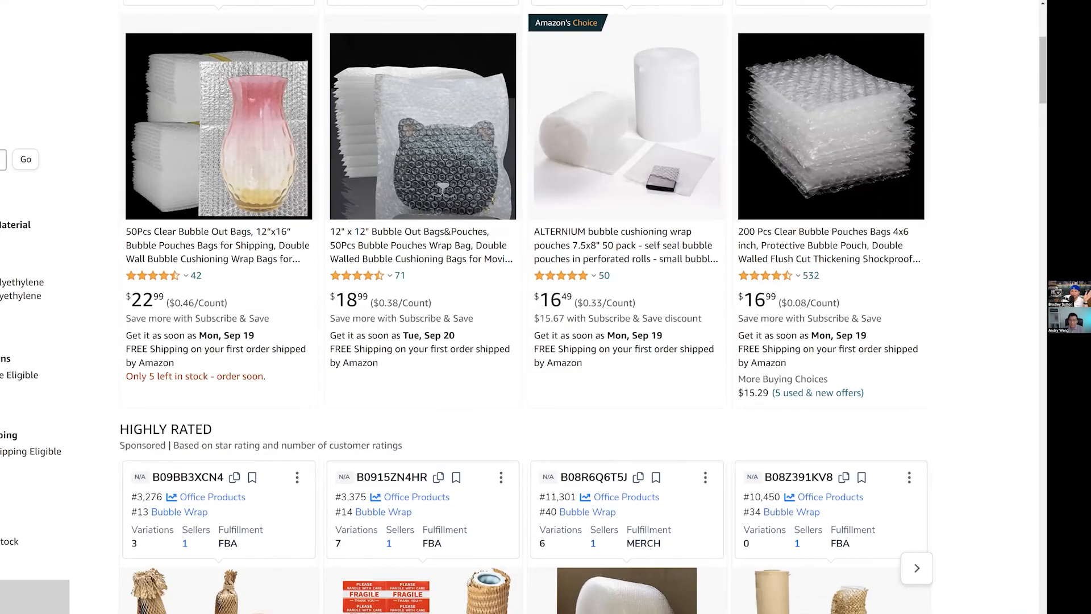
scroll(523, 307, down, 2)
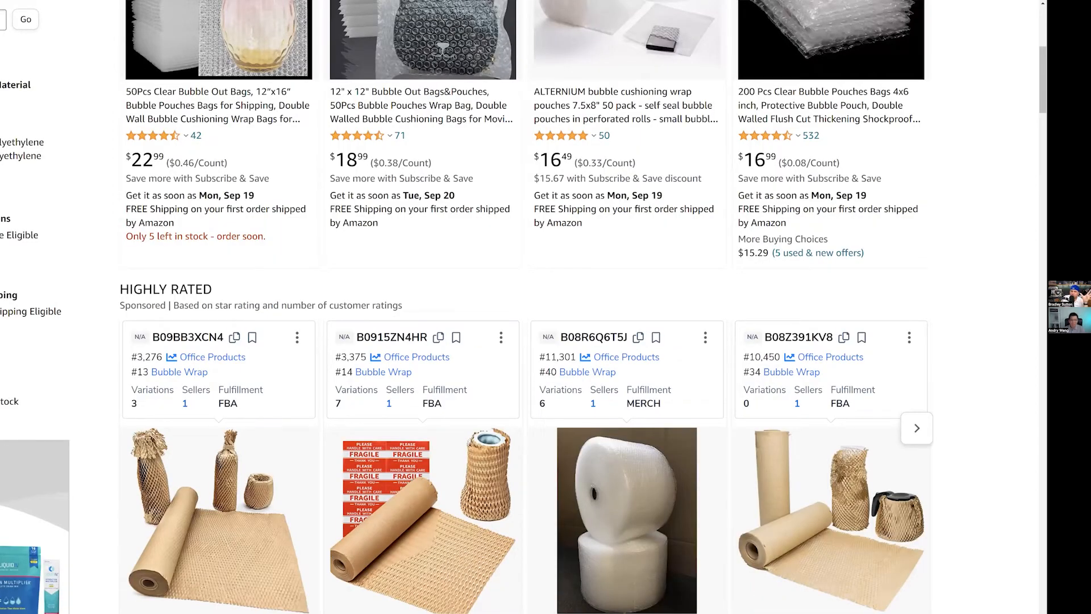
scroll(523, 306, down, 5)
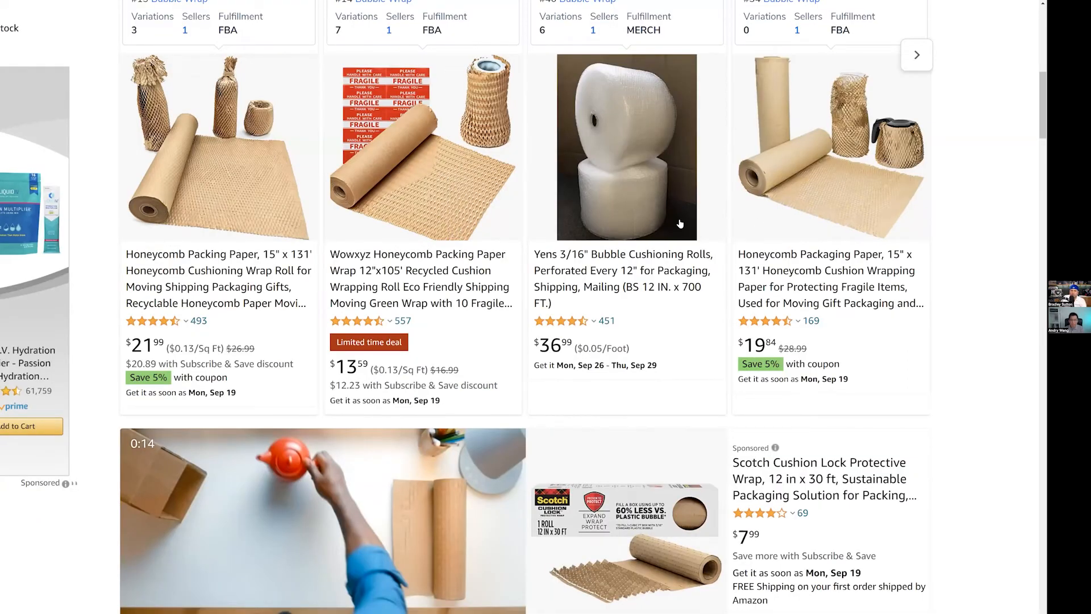
scroll(581, 142, down, 8)
- Switch to the Amazon results for "boho classroom decorations for teachers" and examine the listings' designs, prices and review counts
click(580, 141)
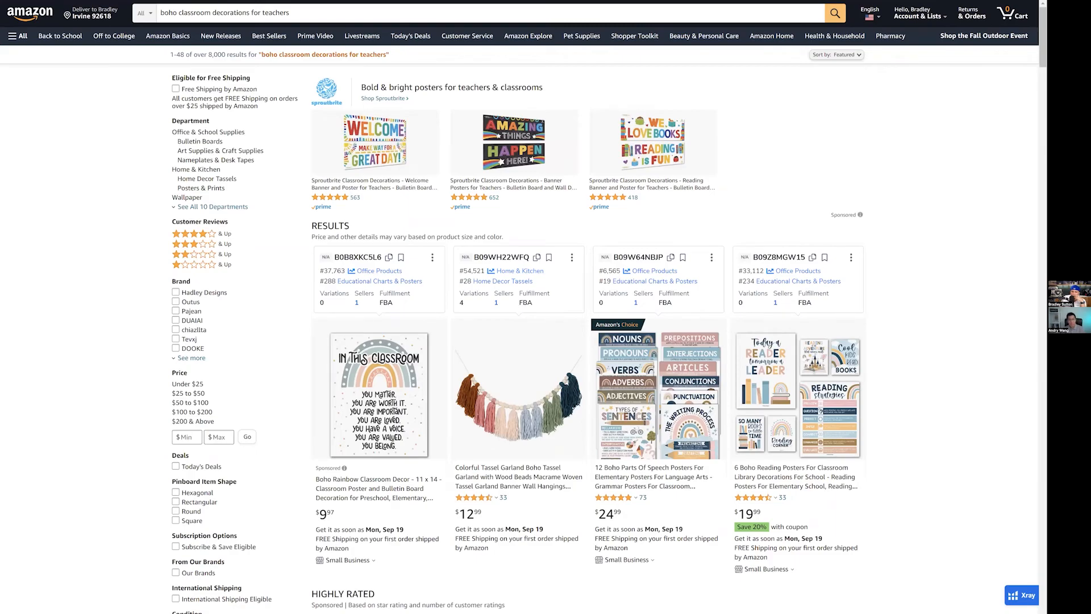
scroll(588, 469, down, 4)
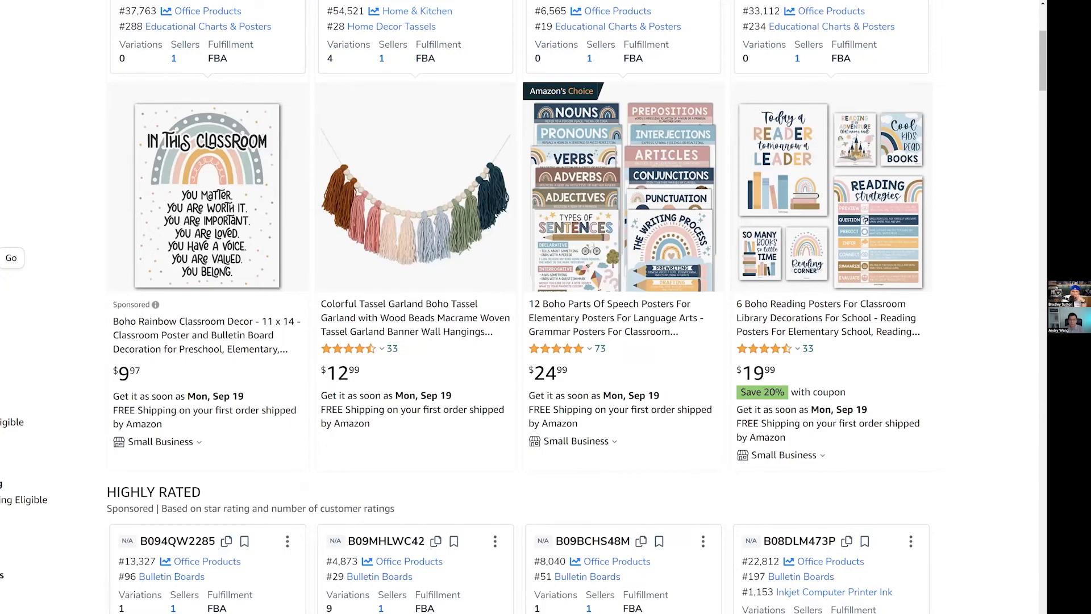
scroll(521, 307, down, 5)
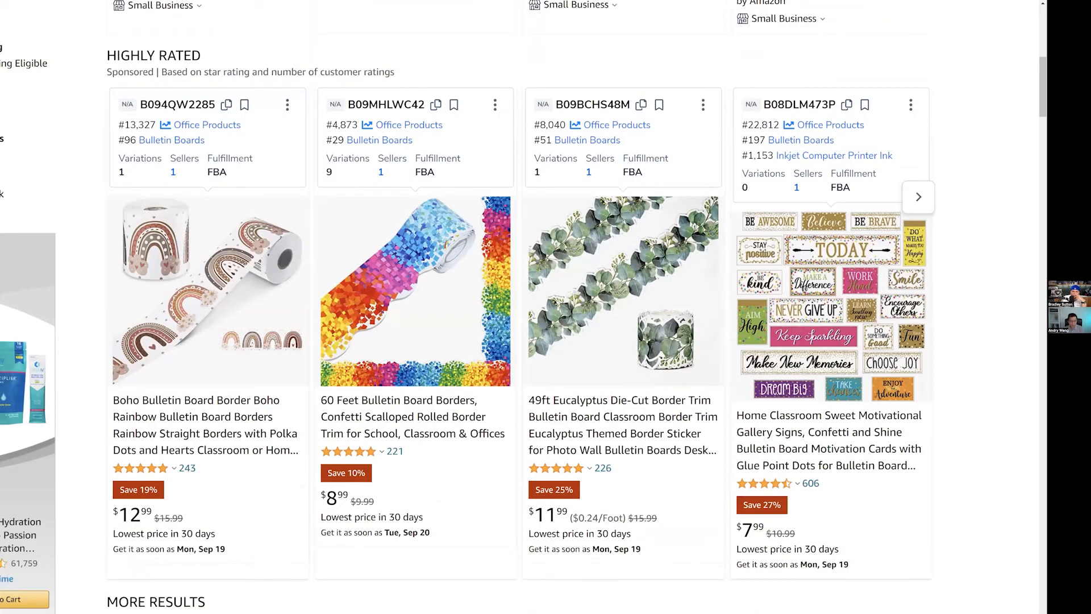
scroll(520, 307, down, 2)
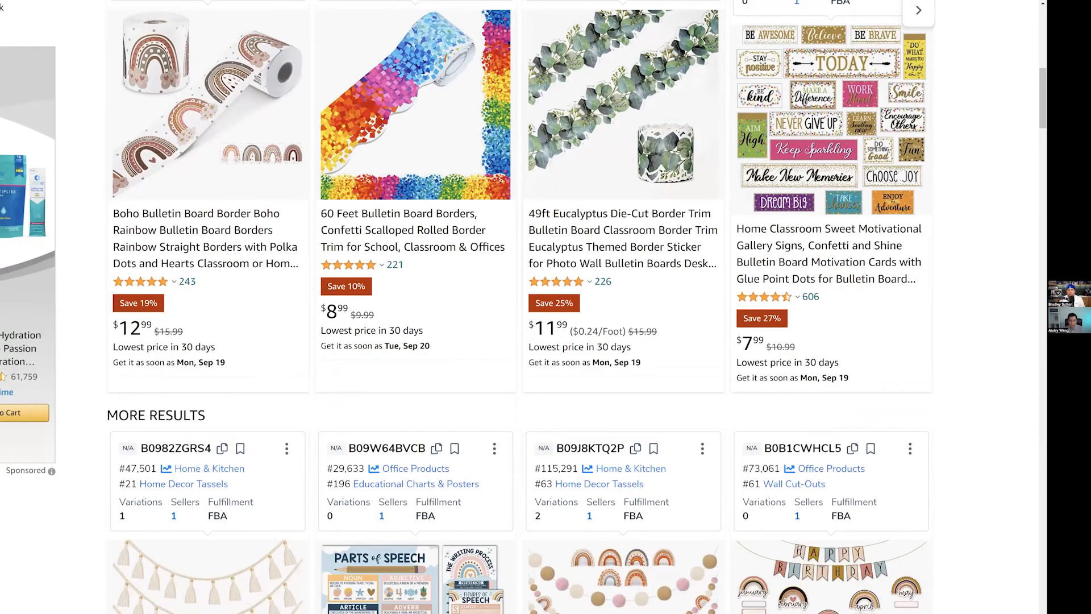